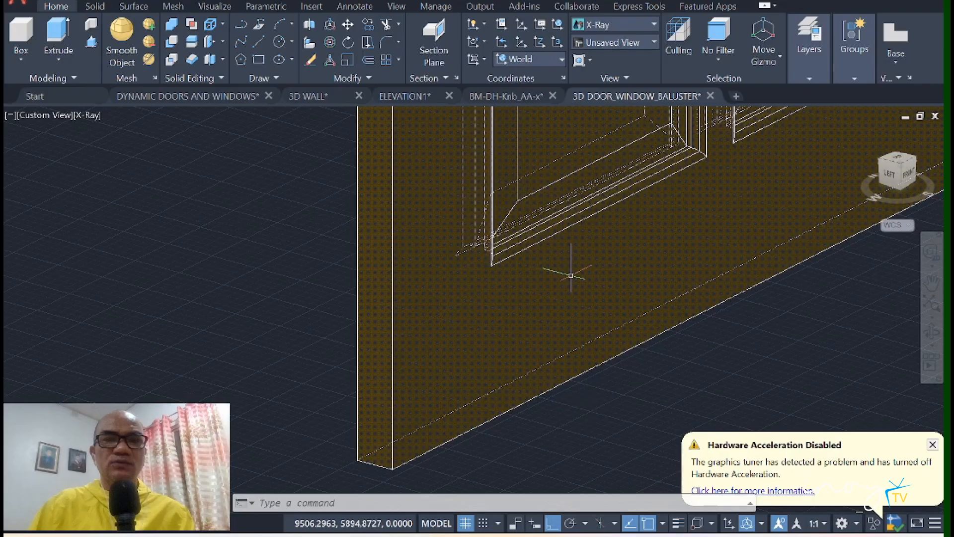
Review the drawing's layer list, checking which layer is current and the colour of the DOOR JAMB layer.
middle_click_drag(513, 275, 565, 249)
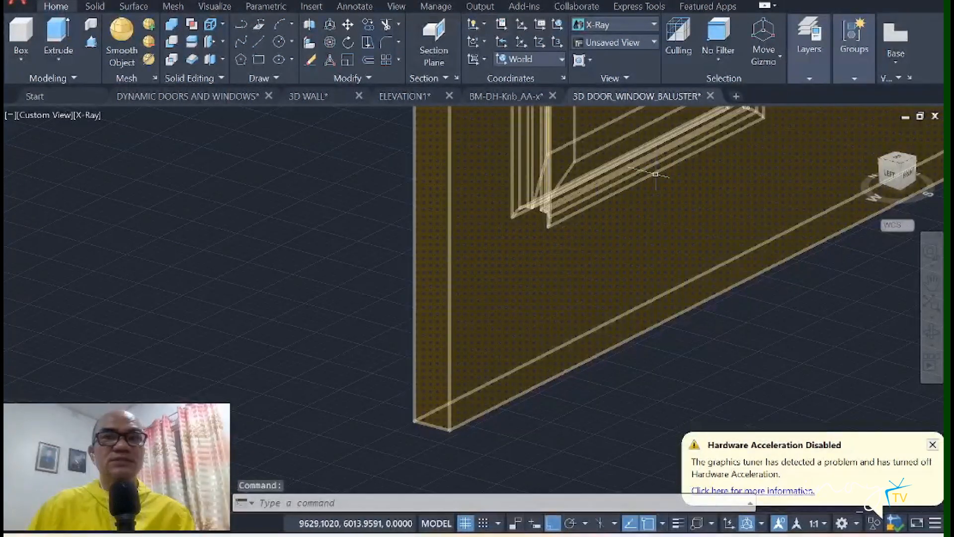
left_click(814, 55)
left_click(759, 125)
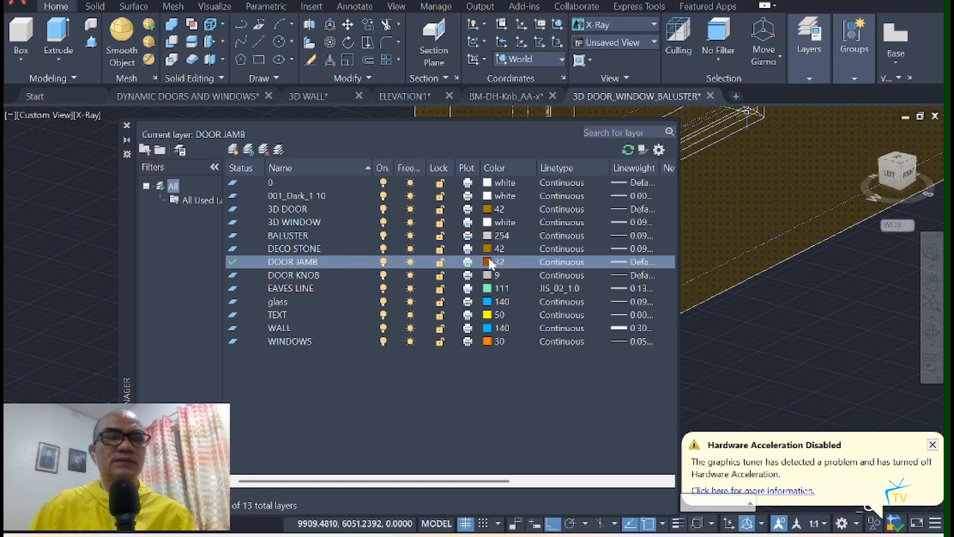
left_click(127, 125)
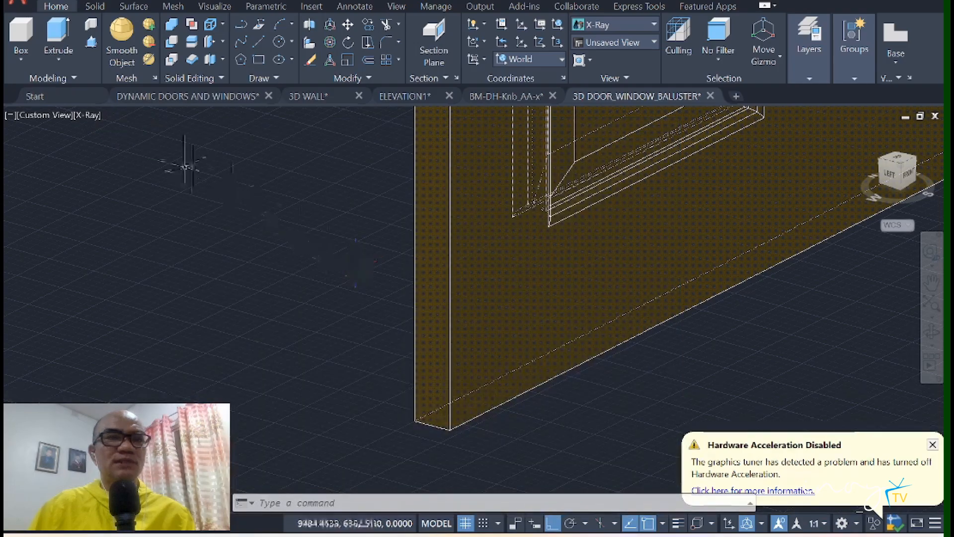
left_click(57, 62)
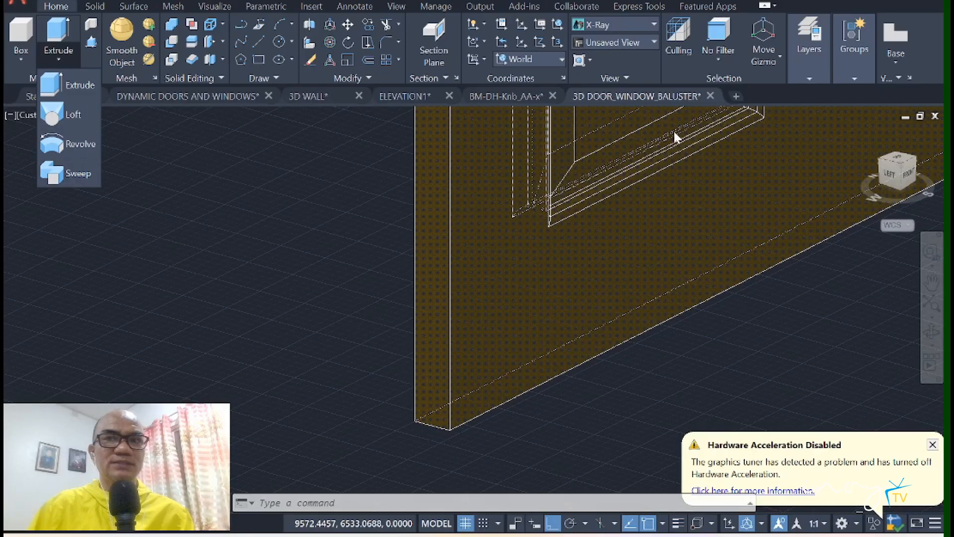
left_click(818, 64)
left_click(878, 94)
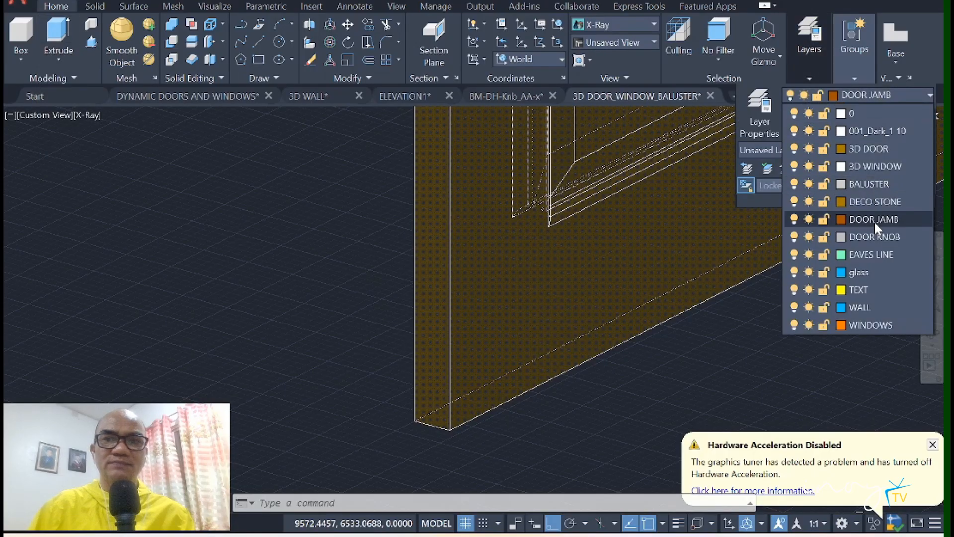
left_click(293, 214)
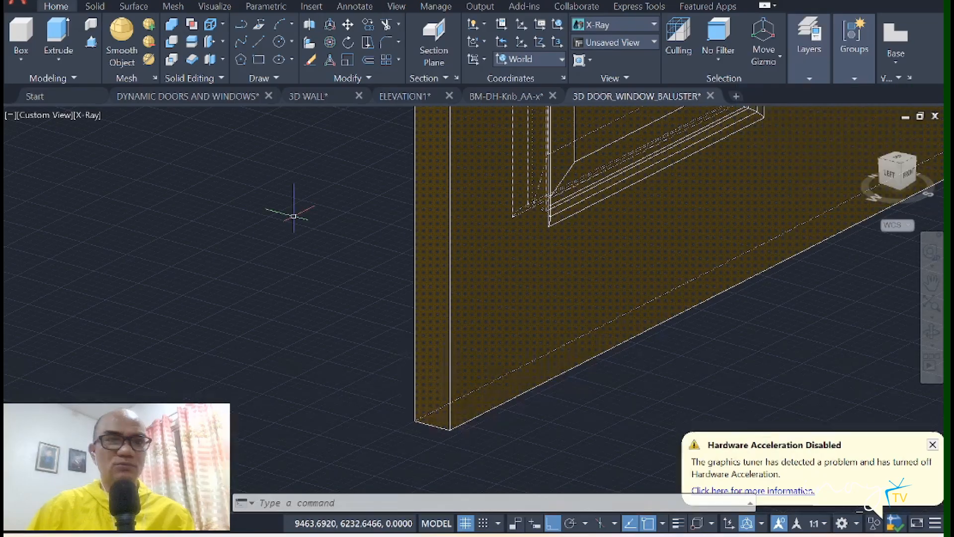
Start a polyline and switch the coordinate system to the Top preset.
type("p")
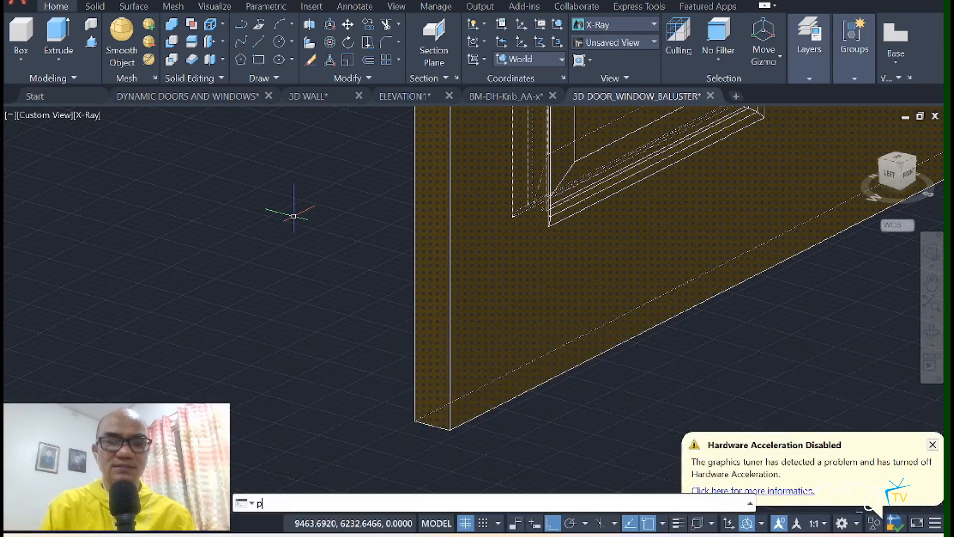
type("l")
key("Return")
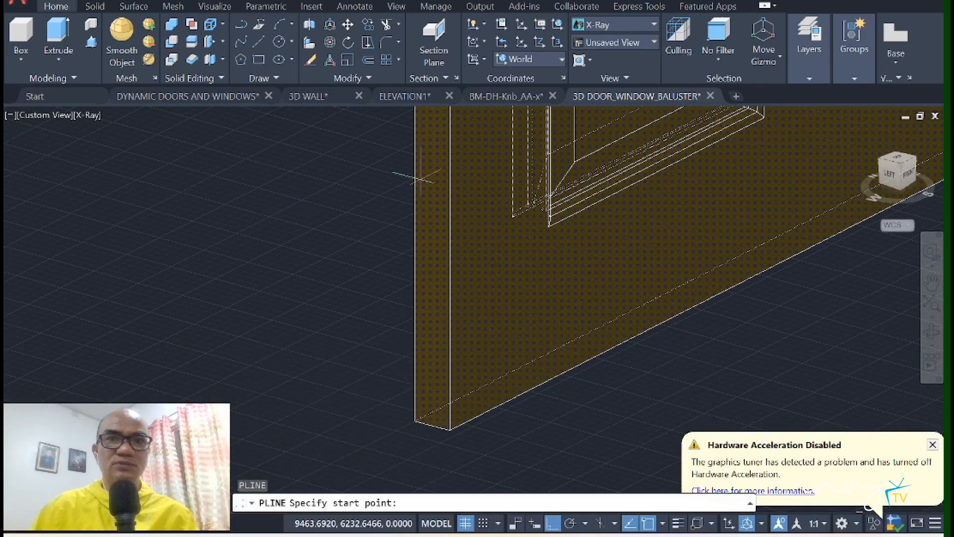
left_click(552, 61)
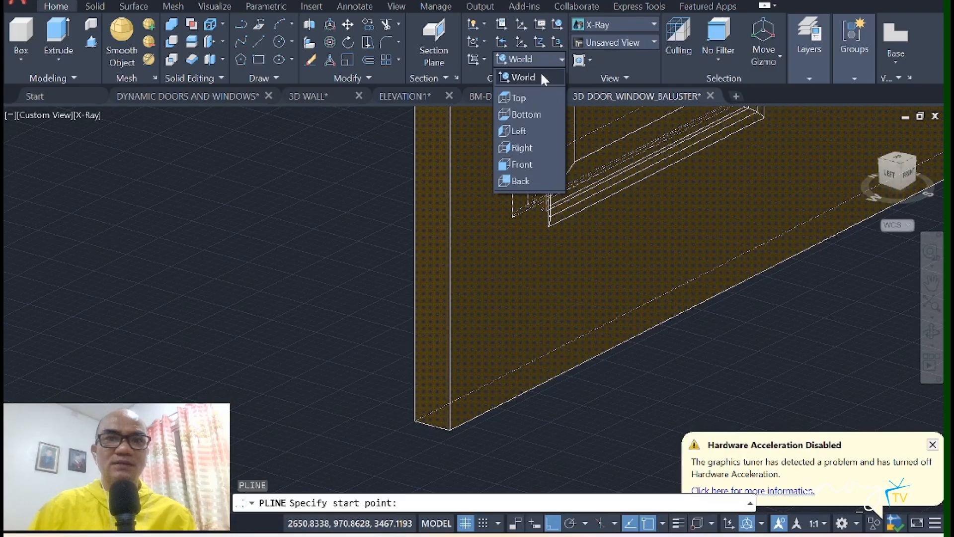
left_click(526, 96)
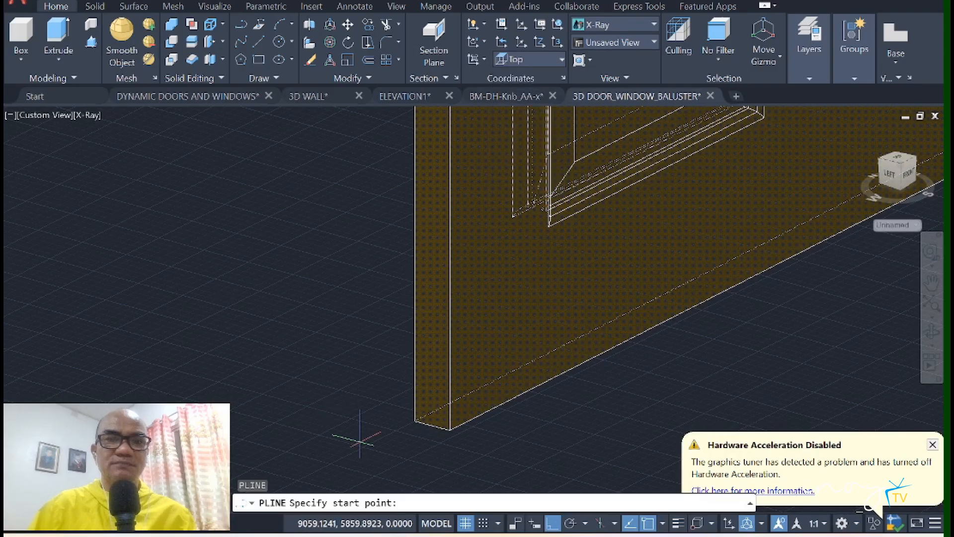
Trace the polyline along the bottom edge of the door's end face and continue it 10 units along the front face's bottom edge.
scroll(423, 446, "up", 3)
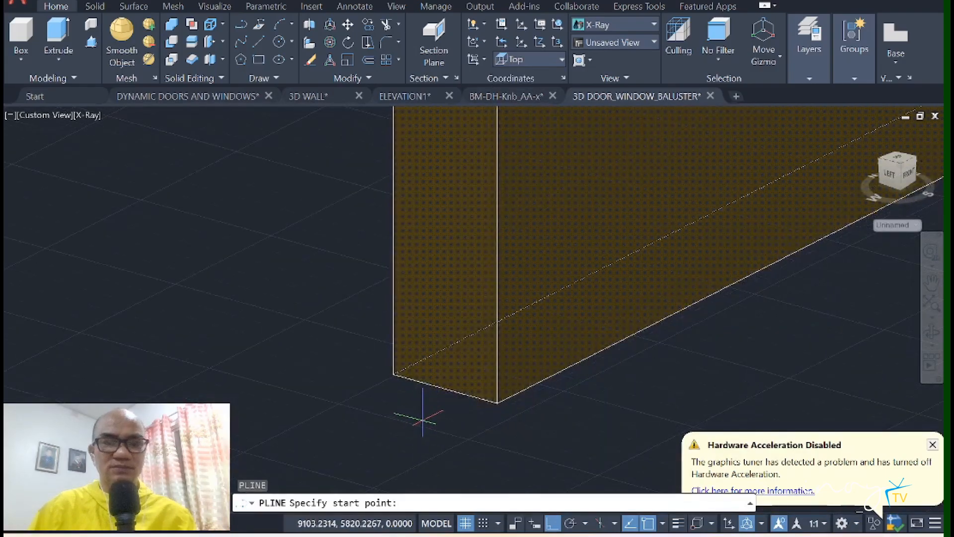
key("Return")
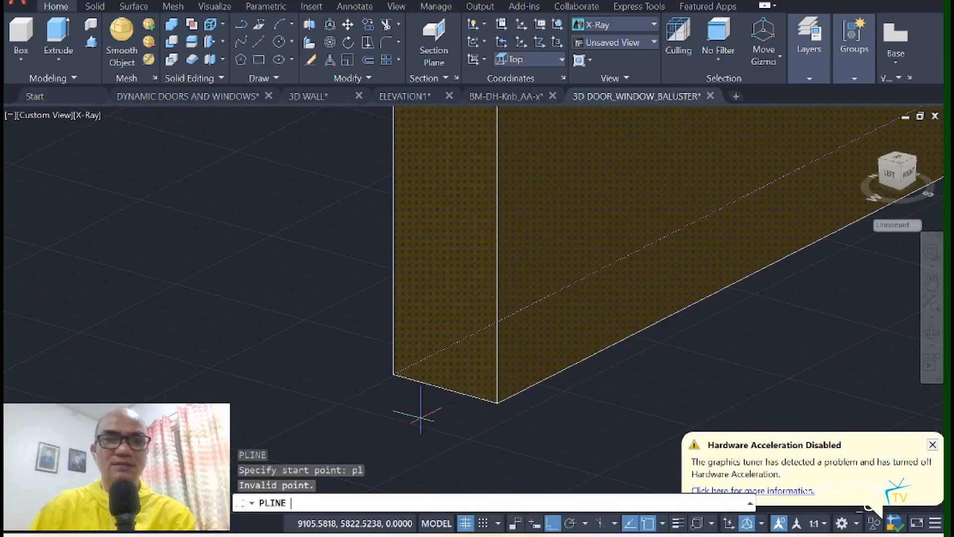
left_click(394, 374)
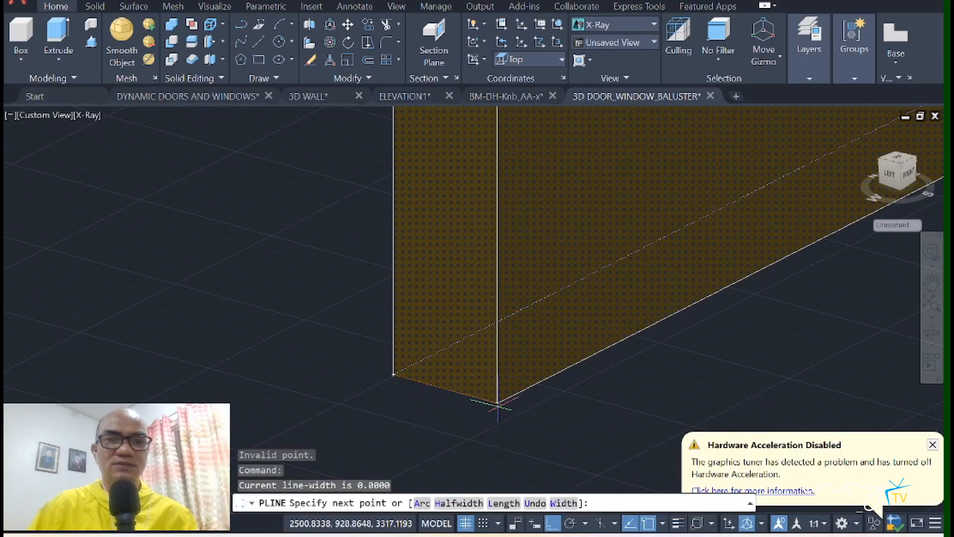
left_click(497, 402)
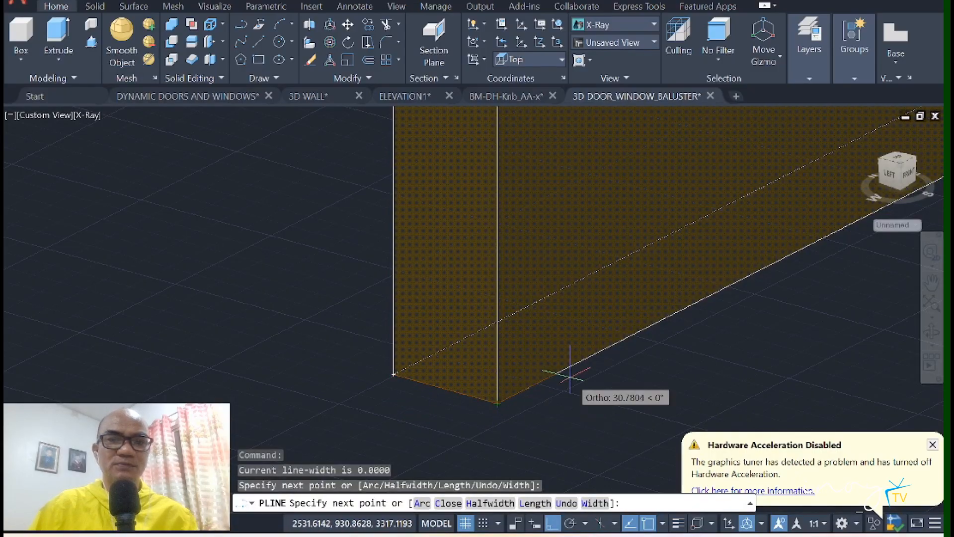
type("1")
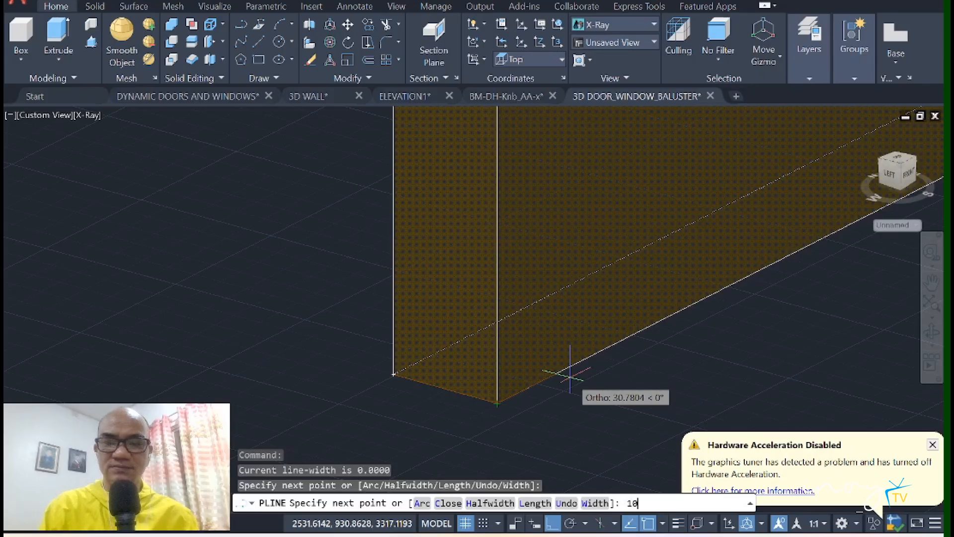
type("0")
key("Return")
Extend the jamb polyline 60 units outward, perpendicular to the door's front face, and 40 units back parallel to that face.
middle_click_drag(612, 413, 554, 330)
middle_click_drag(687, 397, 618, 361)
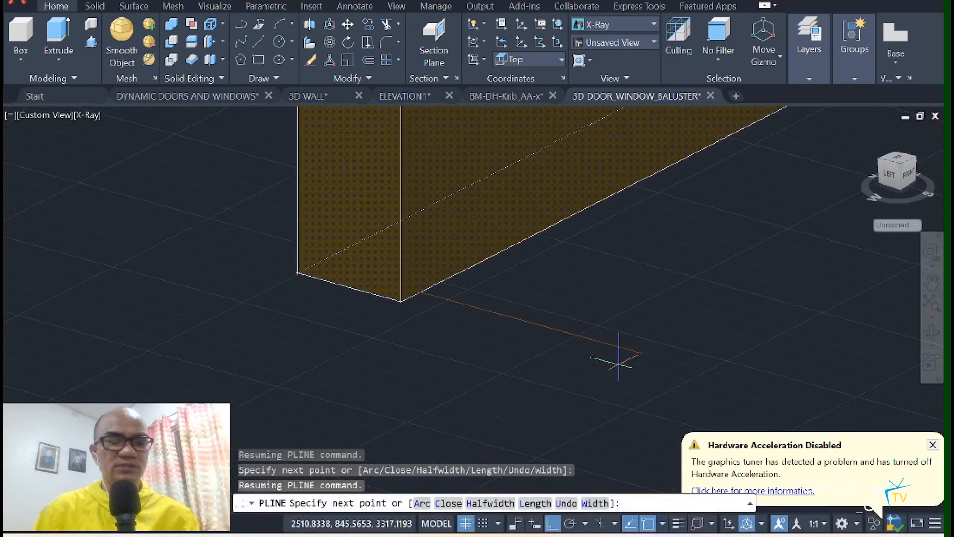
type("0")
key("Return")
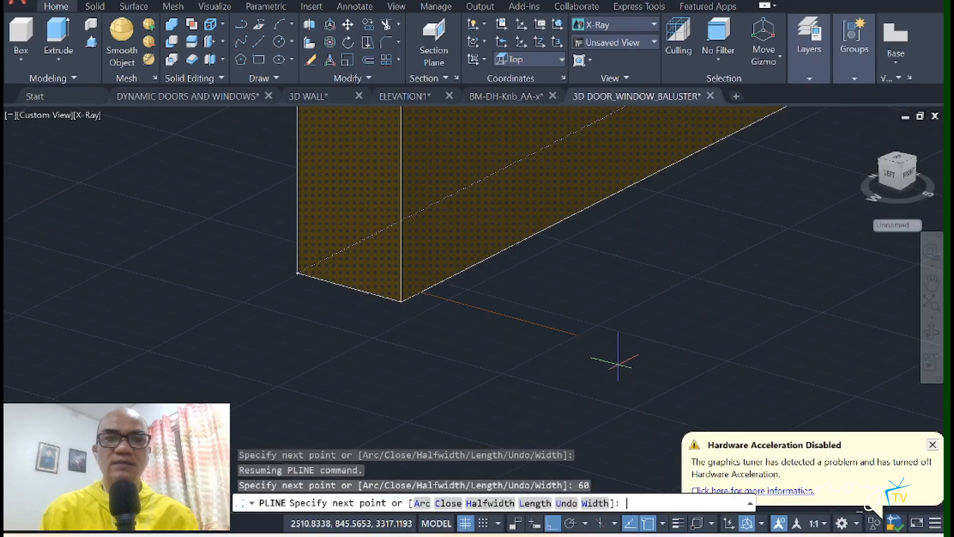
middle_click_drag(449, 412, 546, 369)
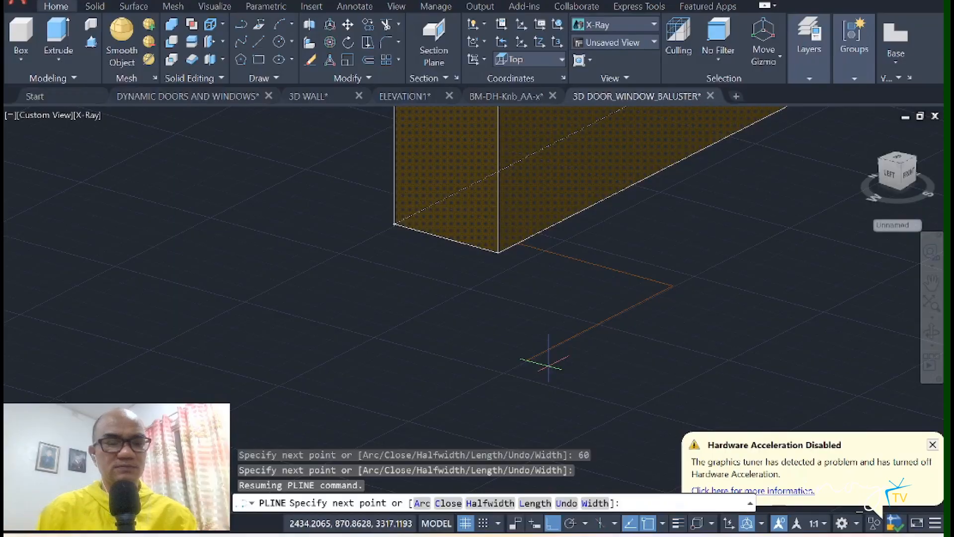
type("0")
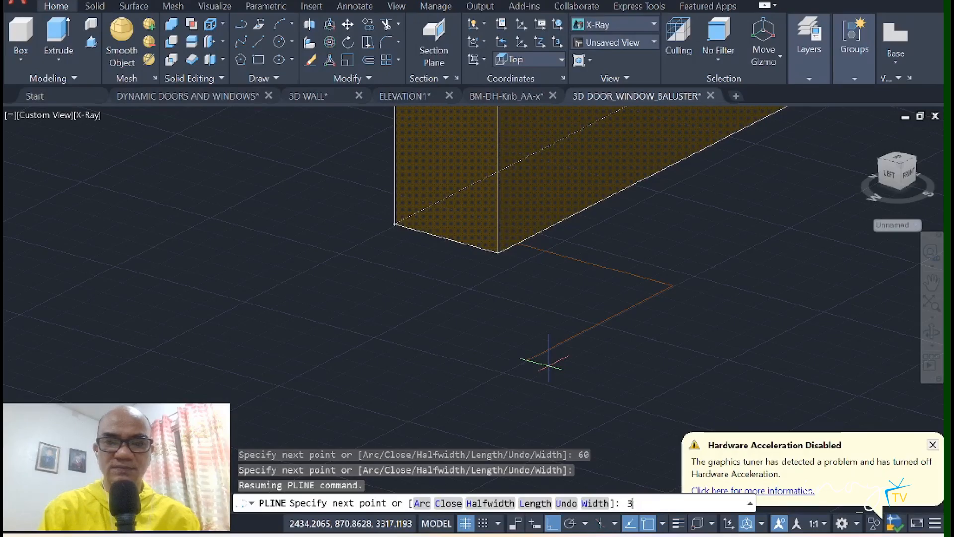
type("40")
key("Return")
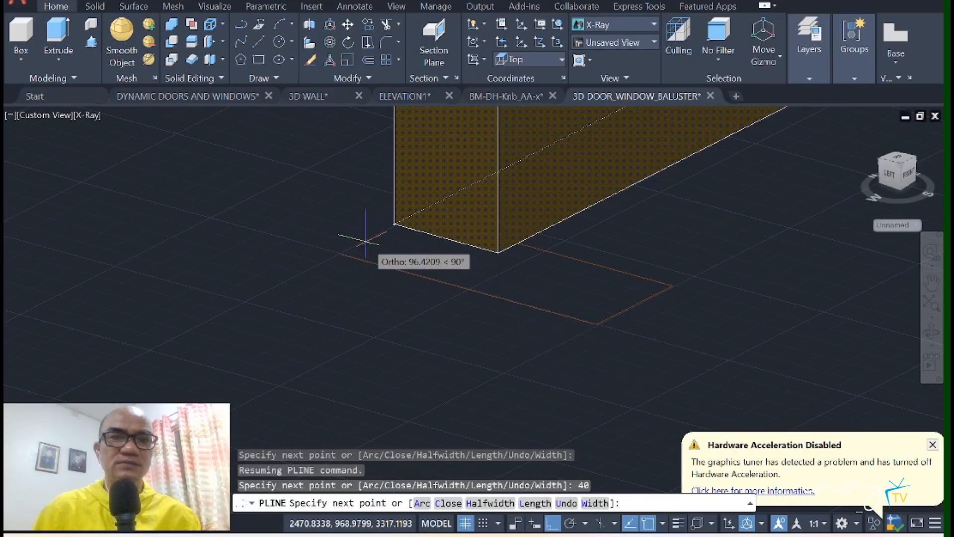
Run the long outer side of the jamb polyline level with the starting corner and close the profile.
left_click(338, 253)
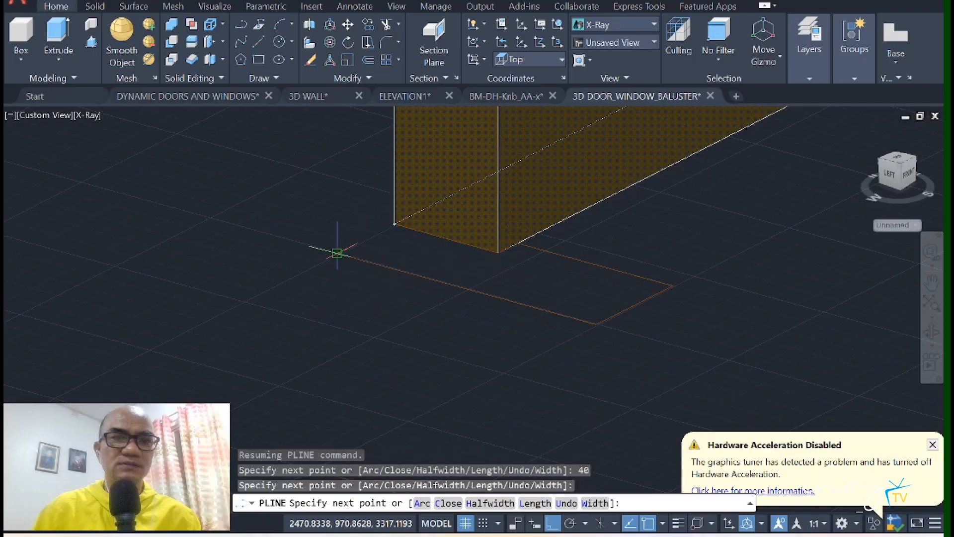
type("c")
key("Return")
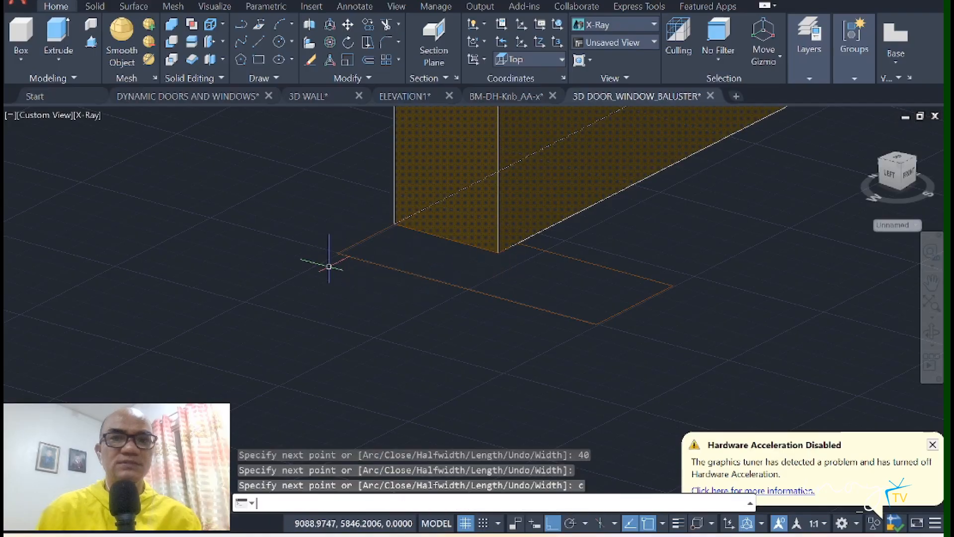
key("Escape")
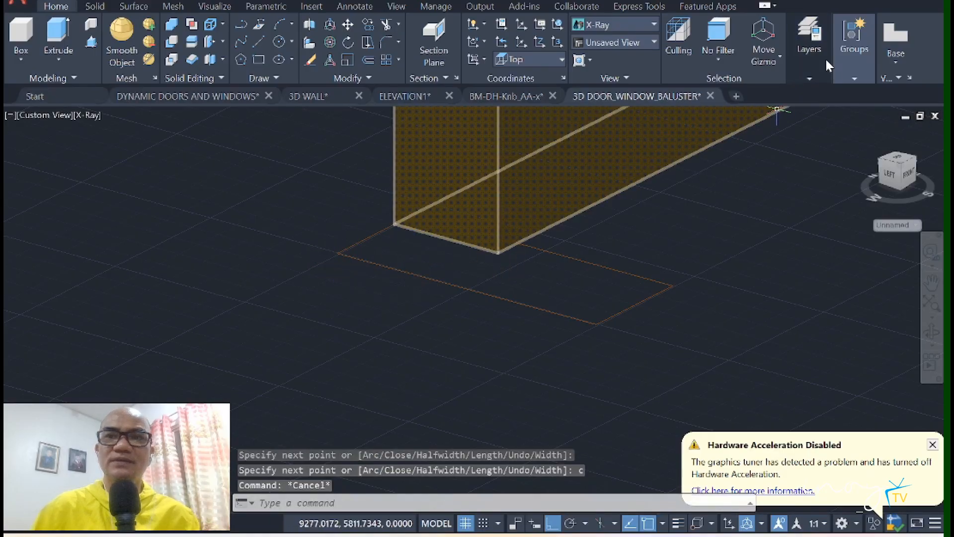
Turn off the 3D DOOR layer so that only the jamb profile is displayed.
mouse_move(825, 57)
left_click(874, 97)
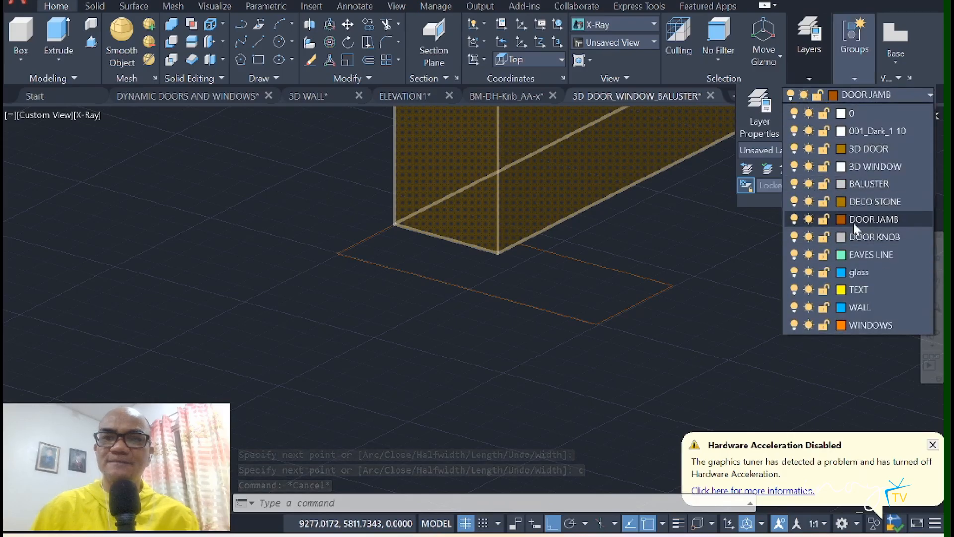
left_click(794, 148)
left_click(654, 178)
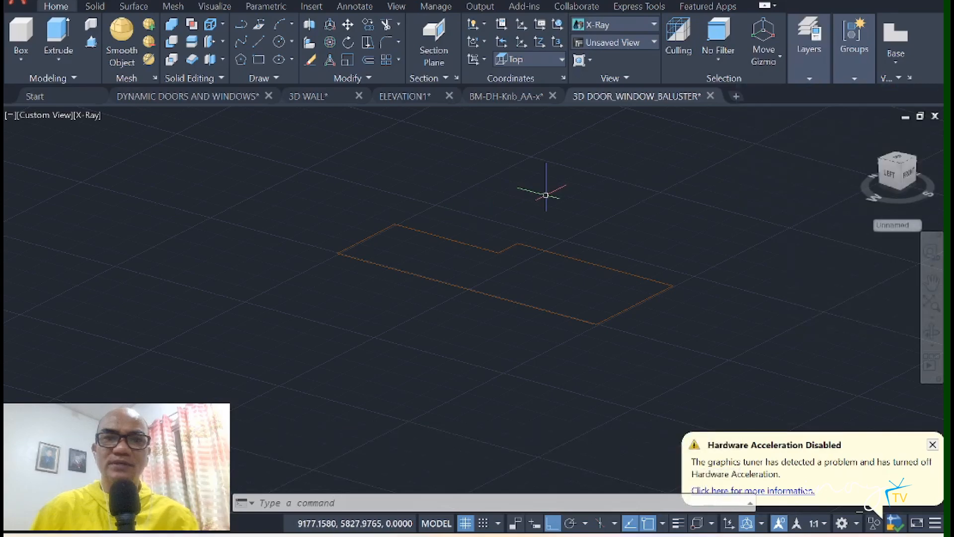
mouse_move(631, 191)
middle_mouse_down()
mouse_move(537, 255)
mouse_move(515, 289)
middle_mouse_up()
scroll(539, 255, "down", 5)
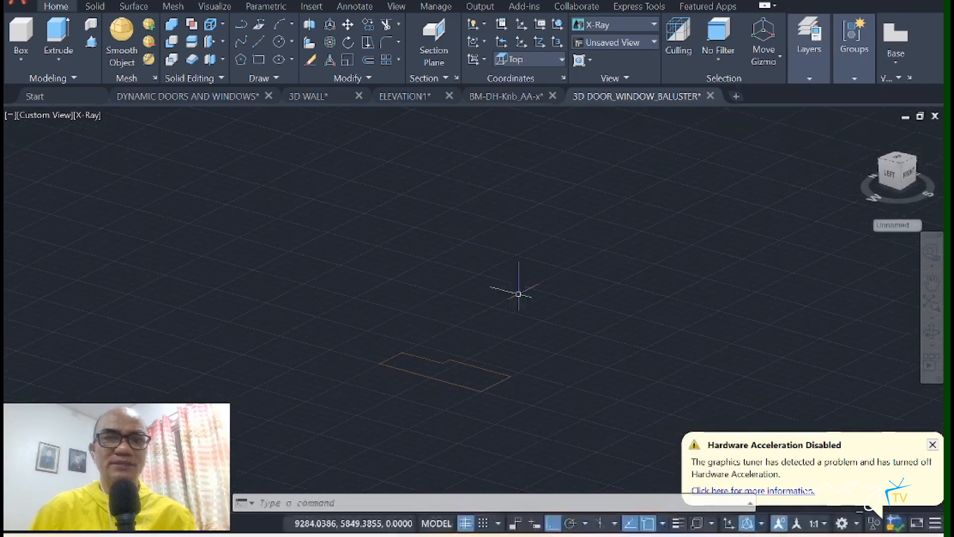
Make layer 0 the current layer.
left_click(801, 62)
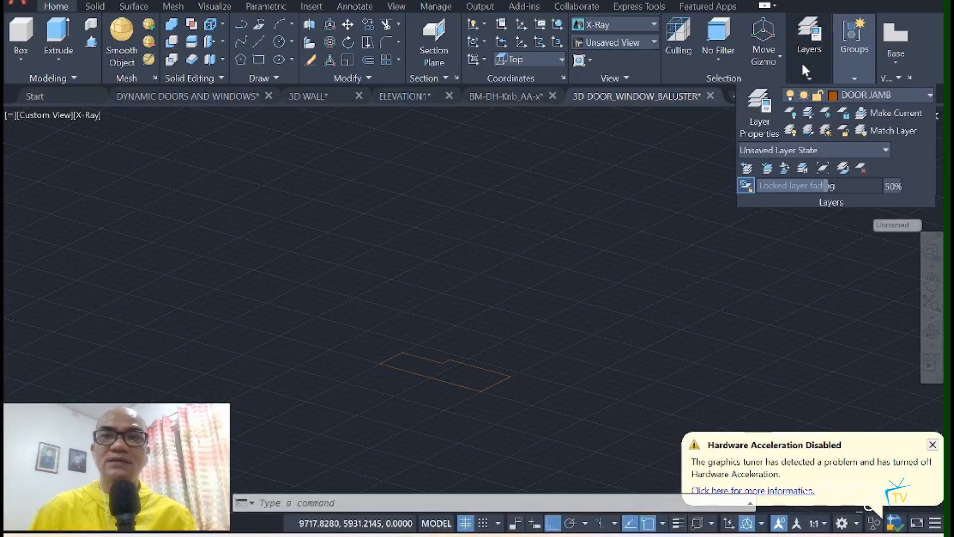
left_click(872, 94)
scroll(878, 149, "up", 3)
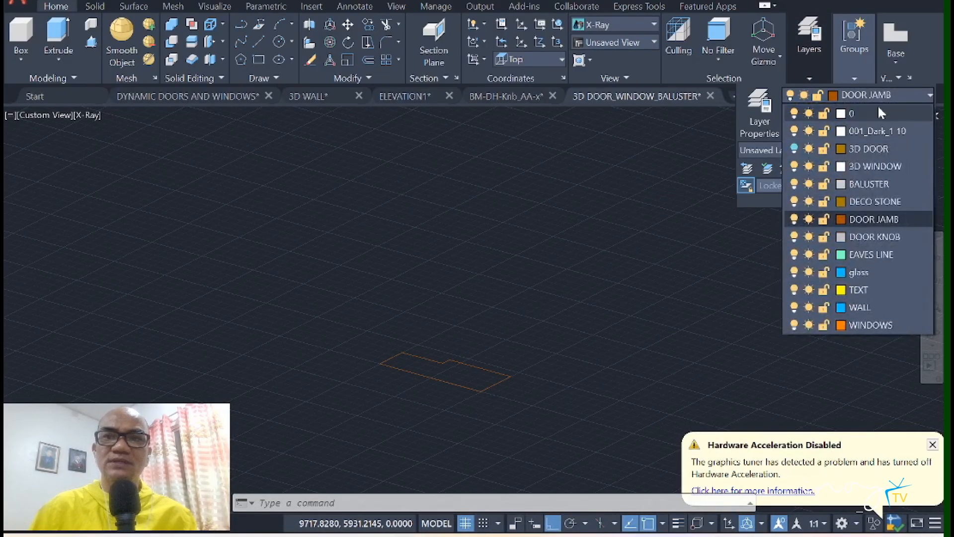
left_click(875, 112)
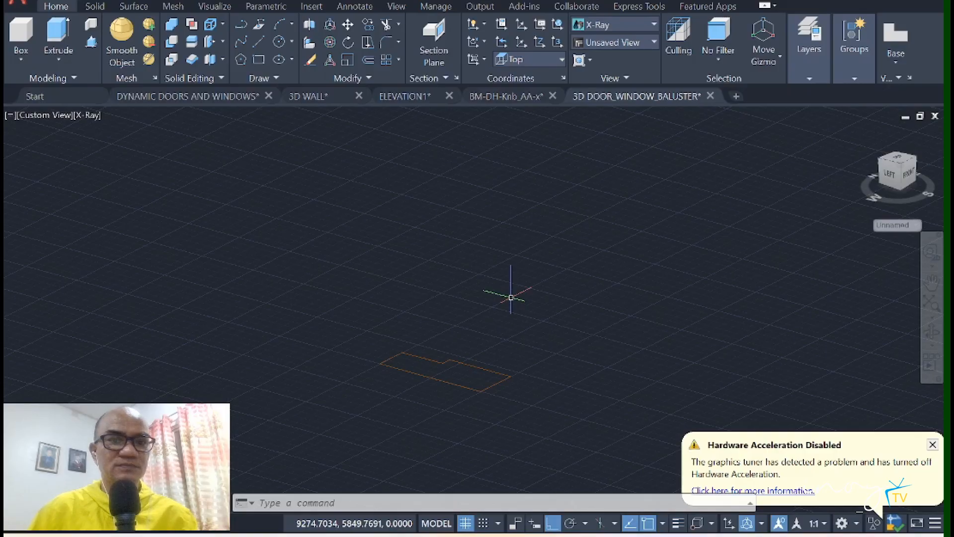
key("Escape")
key("Escape")
key("Escape")
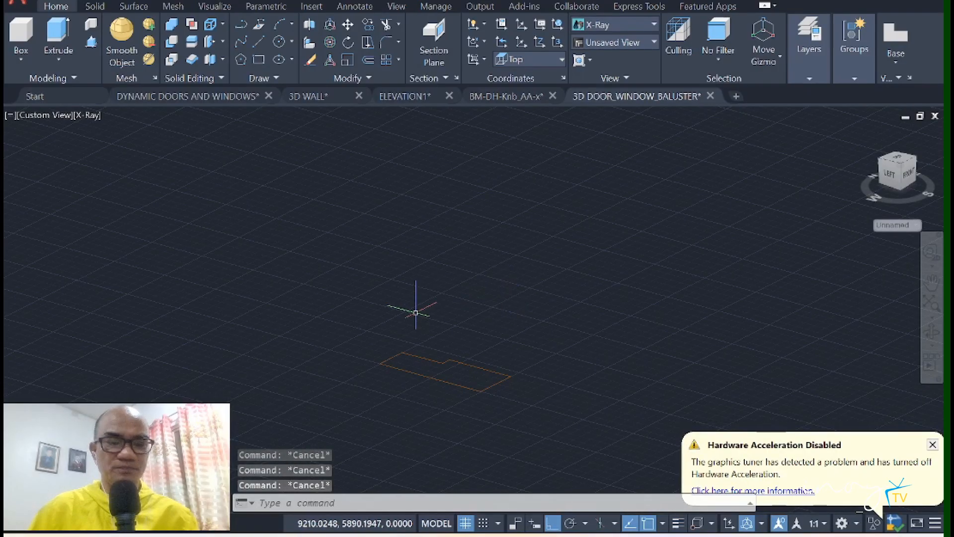
type("L")
key("Escape")
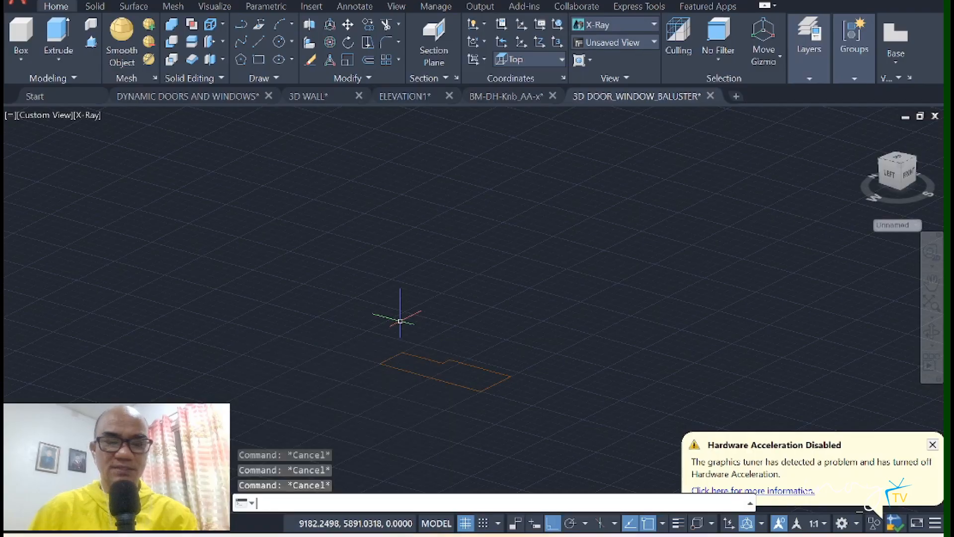
type("pl")
key("Return")
left_click(401, 352)
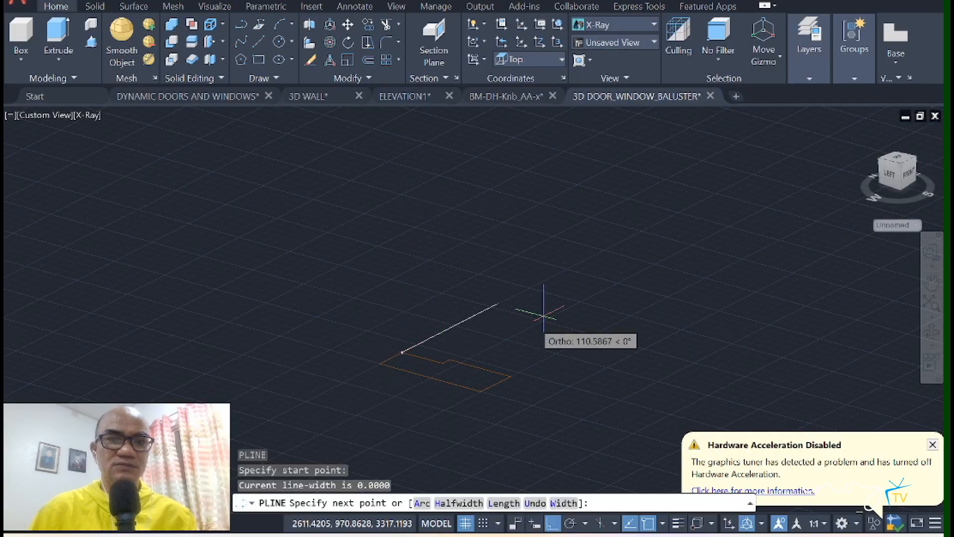
key("Escape")
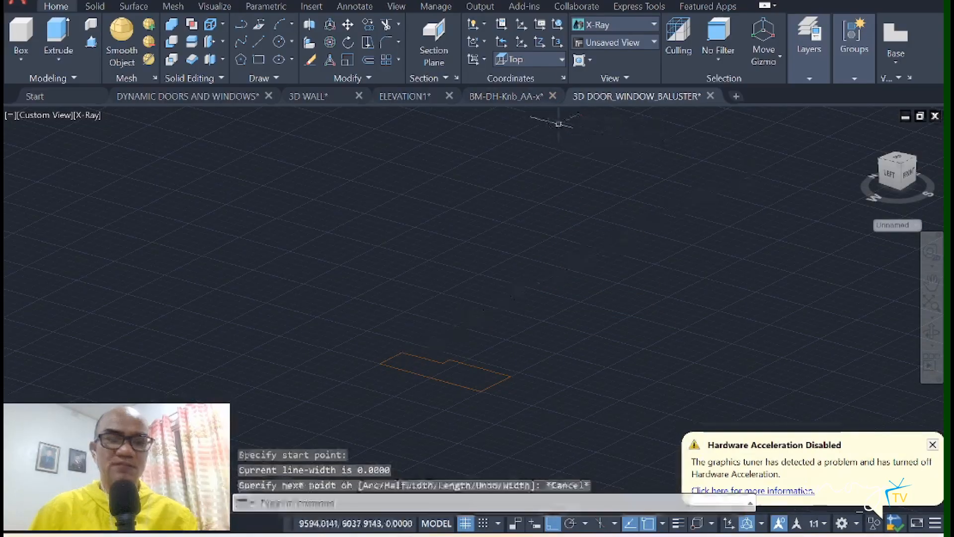
Set the coordinate system back to World.
left_click(525, 57)
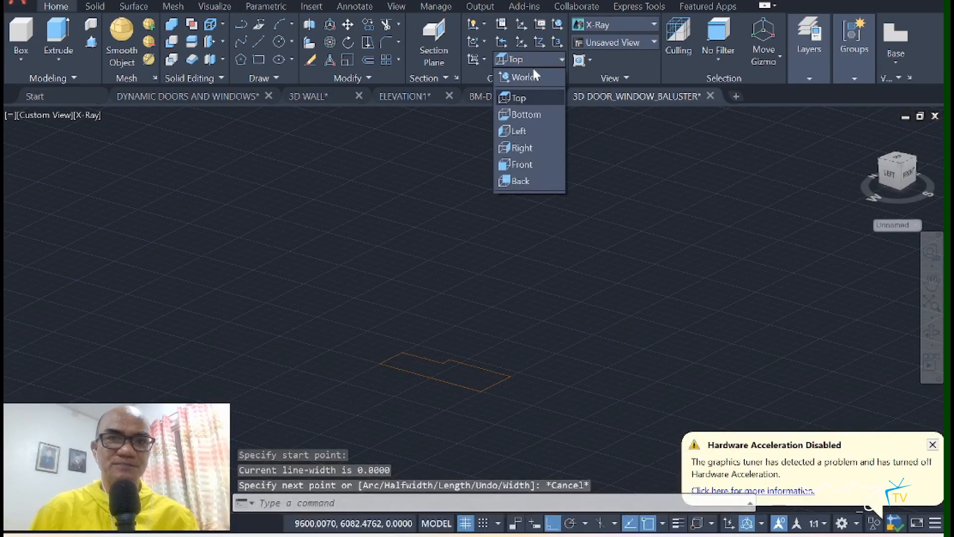
left_click(535, 75)
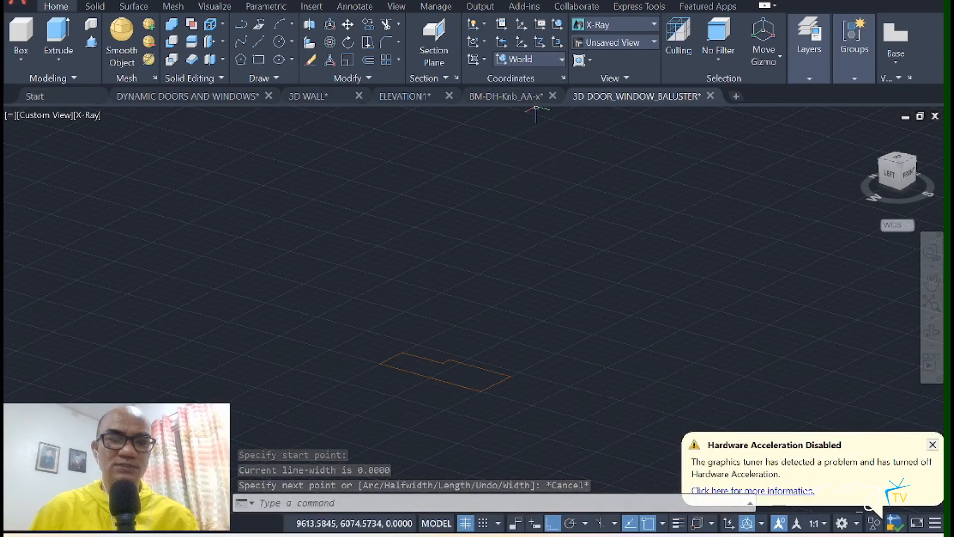
key("Escape")
key("Escape")
type("pl")
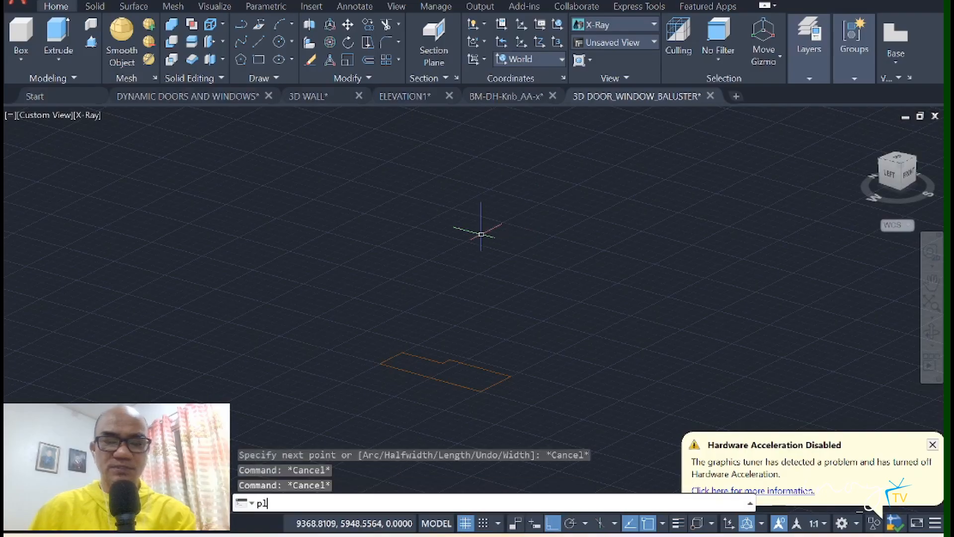
key("Return")
left_click(401, 352)
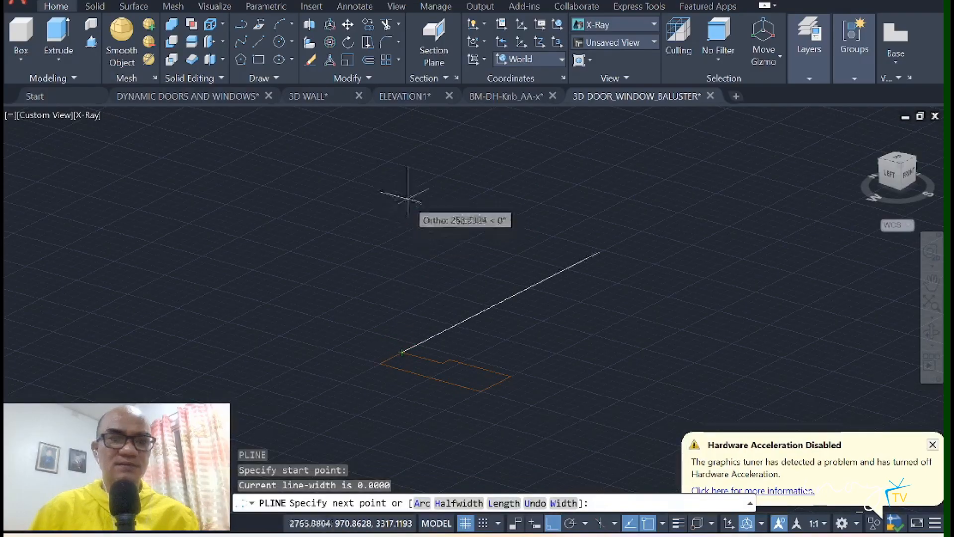
Switch the coordinate system to Front and start a polyline at the jamb profile's starting corner with a 2100 segment straight up.
left_click(538, 58)
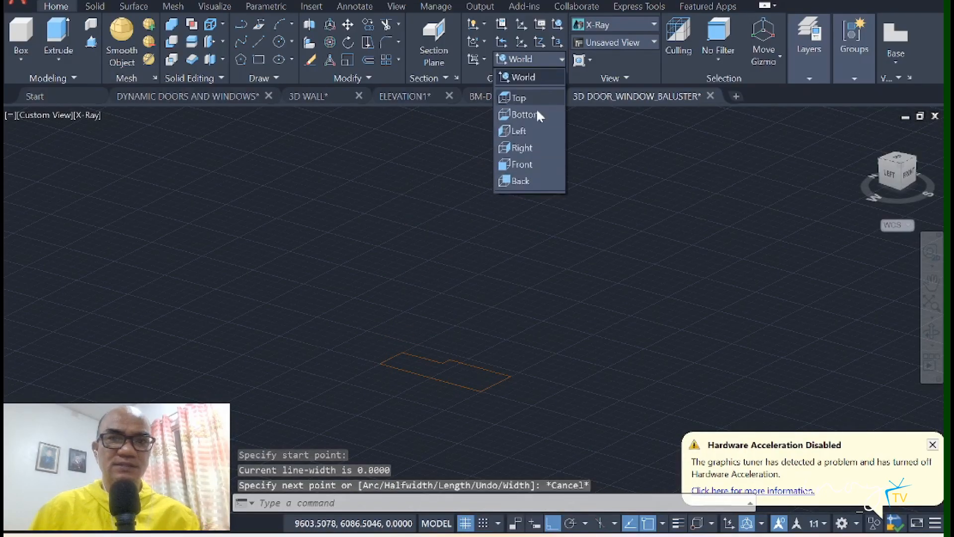
left_click(522, 140)
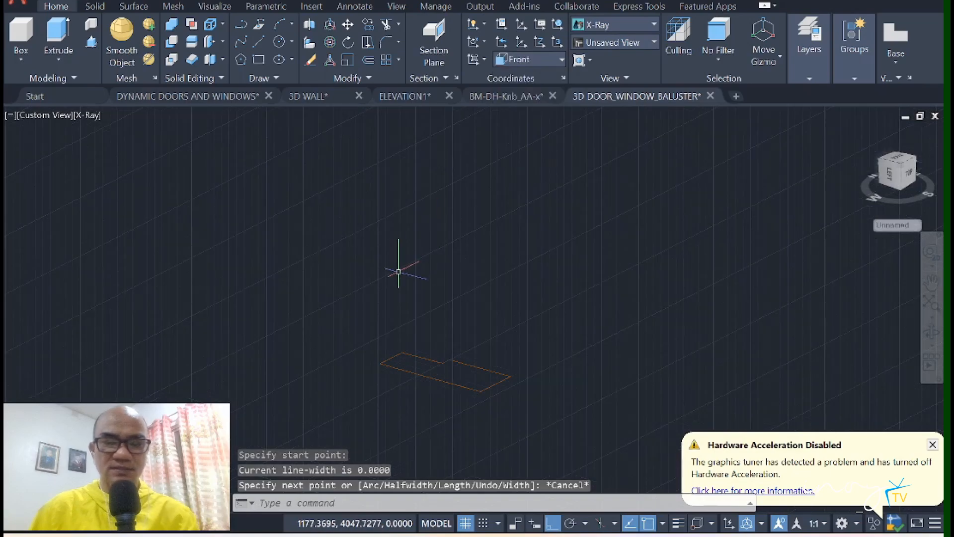
type("pl")
key("Return")
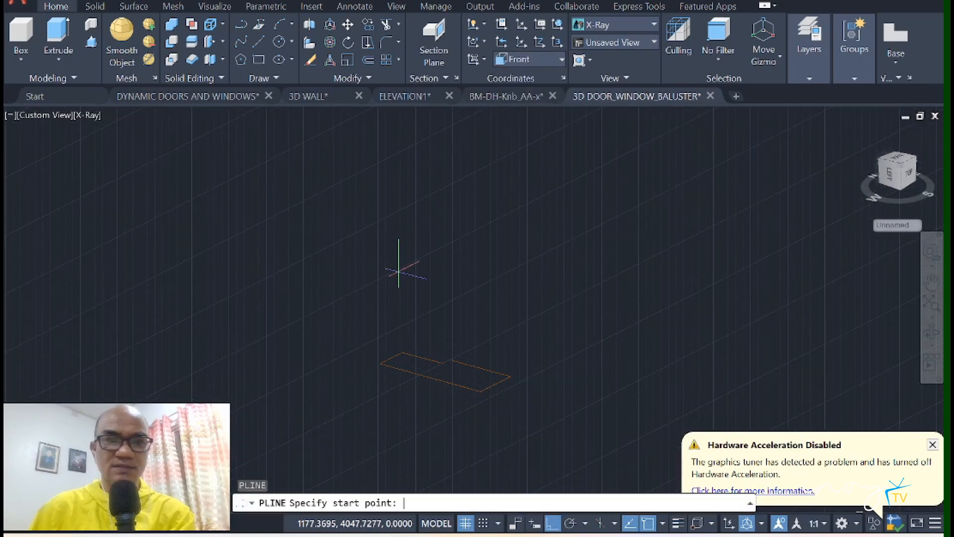
left_click(402, 353)
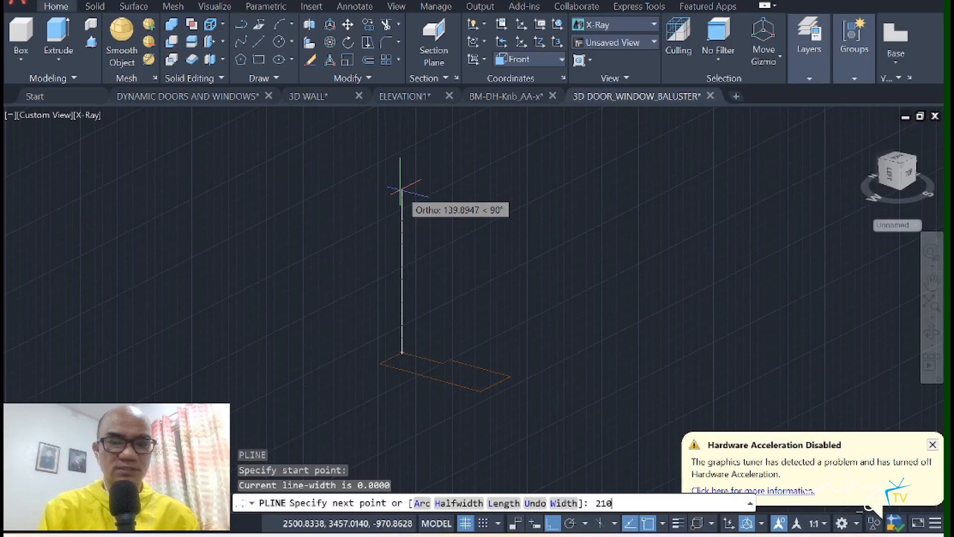
key("Return")
Continue the path polyline 1000 across the door head and 2100 straight down, and end it there.
middle_click_drag(441, 337, 485, 169)
left_click_drag(484, 169, 426, 373)
key("Escape")
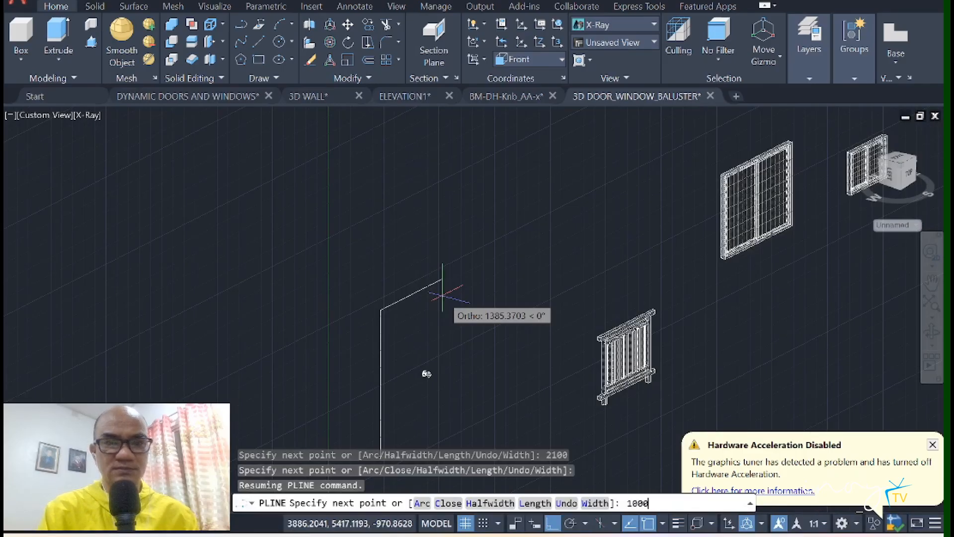
type("1000")
key("Return")
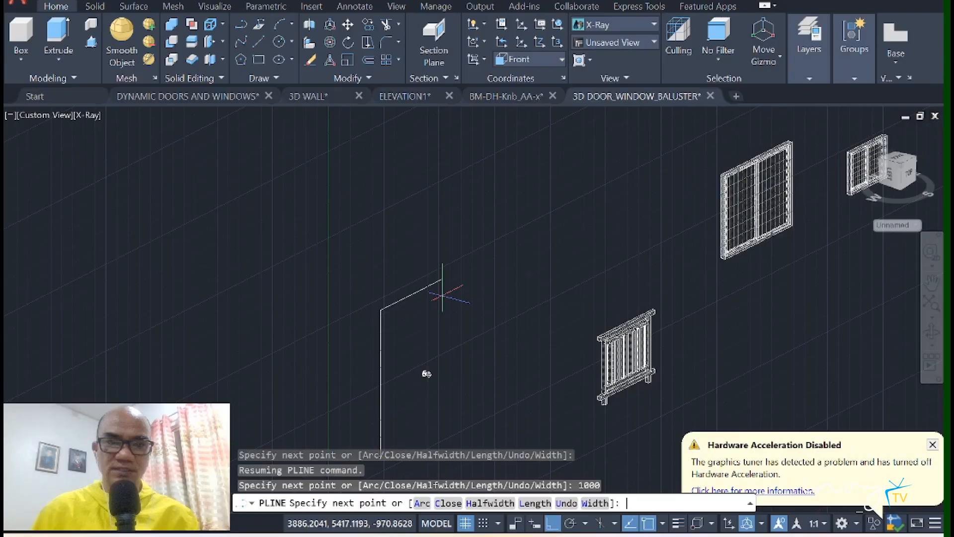
middle_click_drag(426, 374, 481, 235)
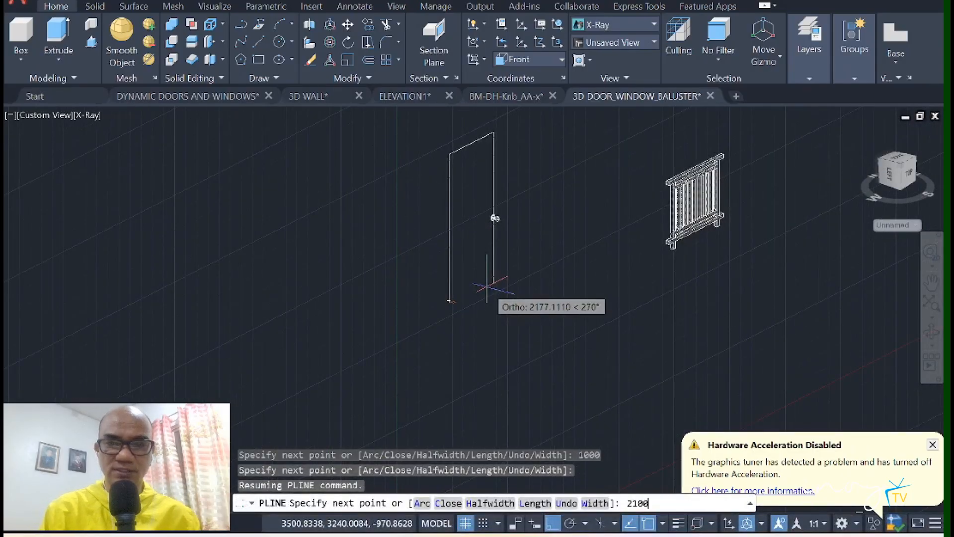
type("2100")
key("Return")
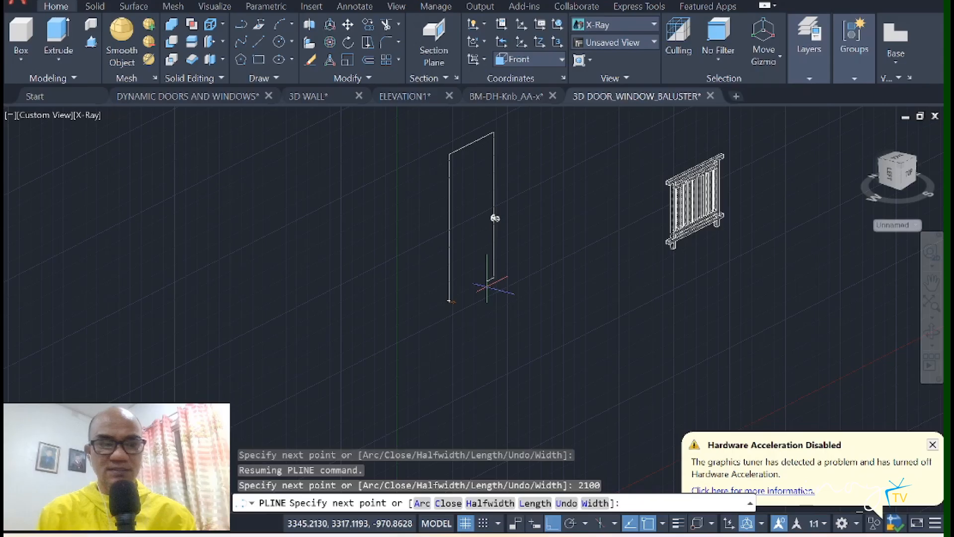
key("Escape")
key("Return")
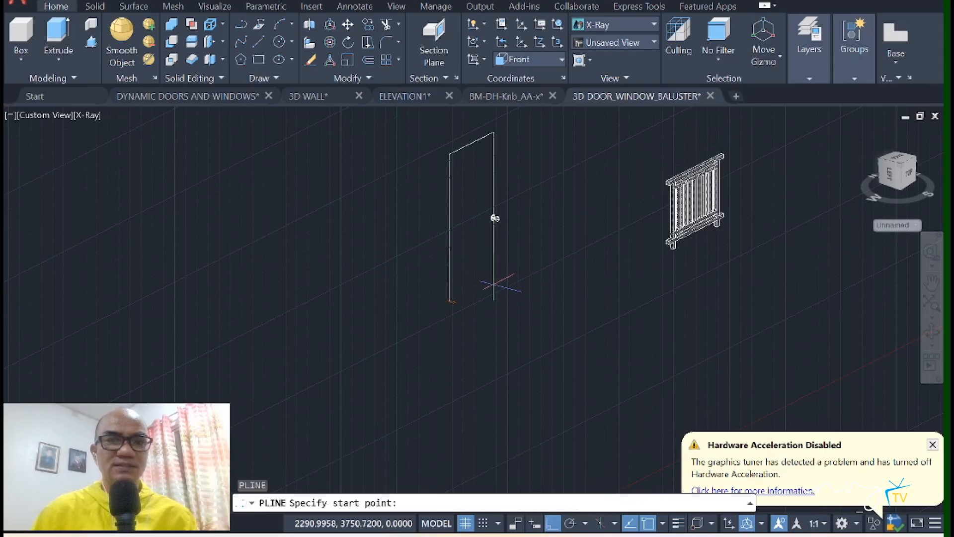
Sweep the closed jamb profile along the door-opening polyline to form a solid frame.
scroll(450, 295, "up", 5)
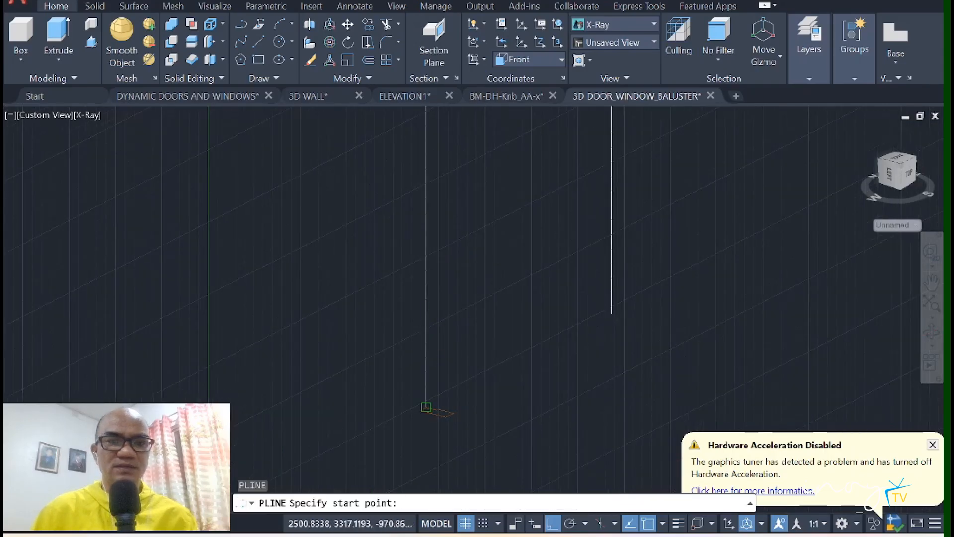
scroll(422, 360, "up", 2)
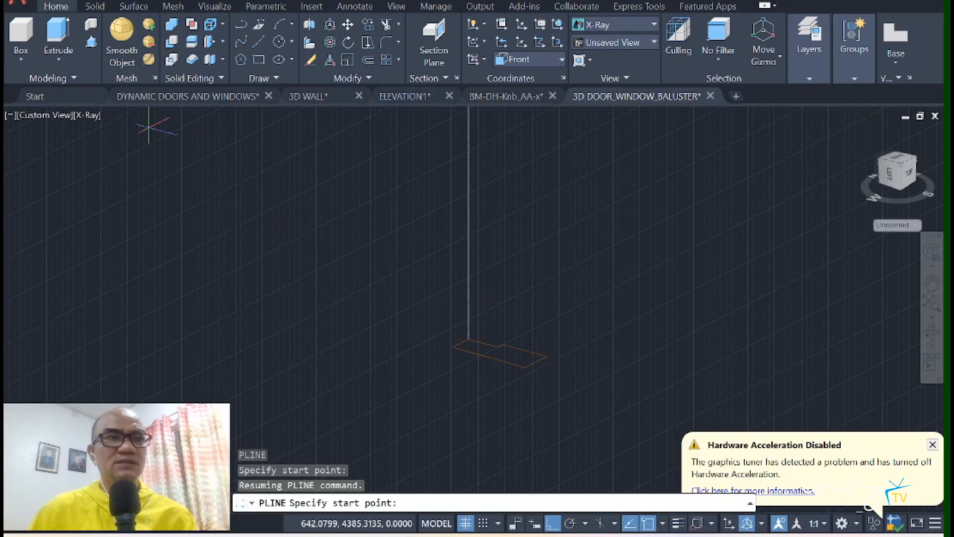
left_click(58, 59)
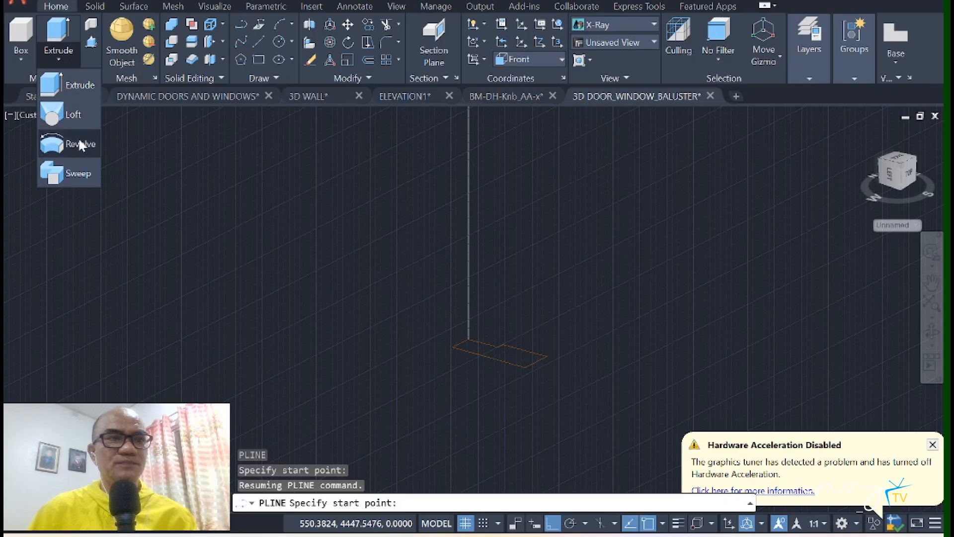
left_click(72, 171)
scroll(481, 397, "up", 3)
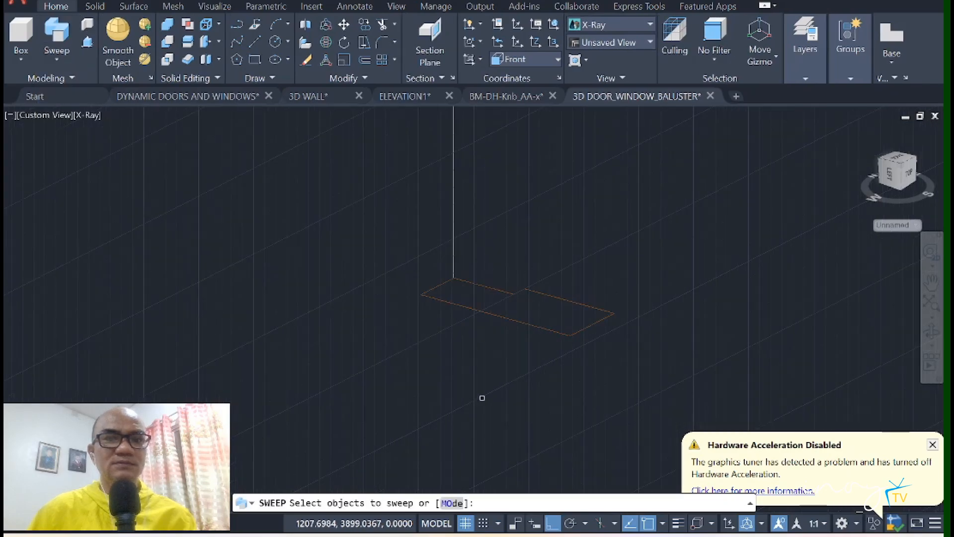
left_click(679, 357)
left_click(566, 264)
key("Return")
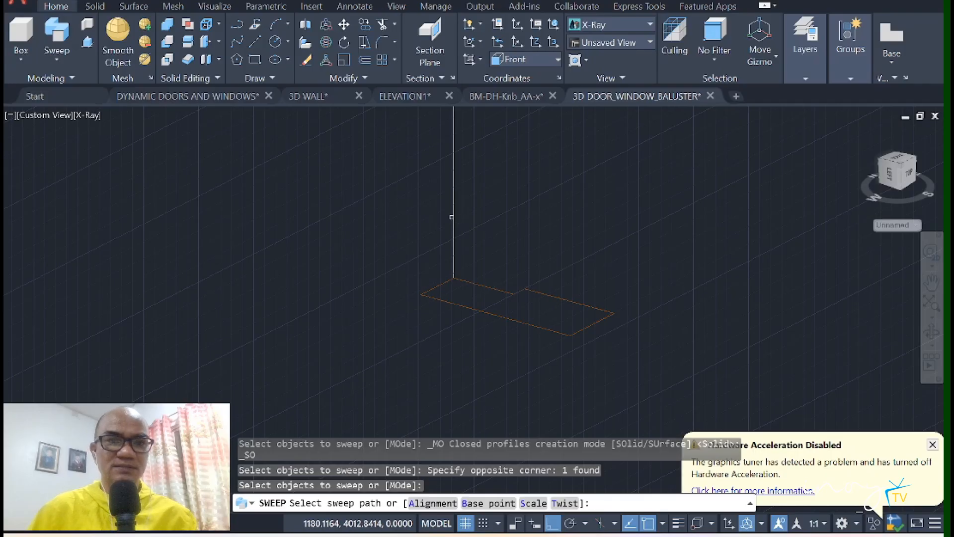
left_click(451, 218)
scroll(422, 300, "down", 2)
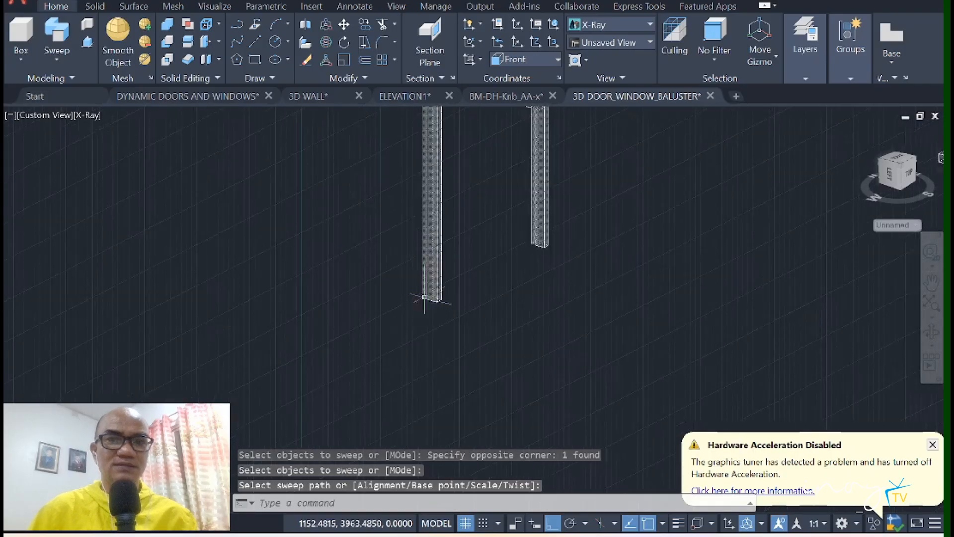
scroll(490, 192, "down", 3)
scroll(501, 266, "up", 2)
scroll(435, 164, "up", 2)
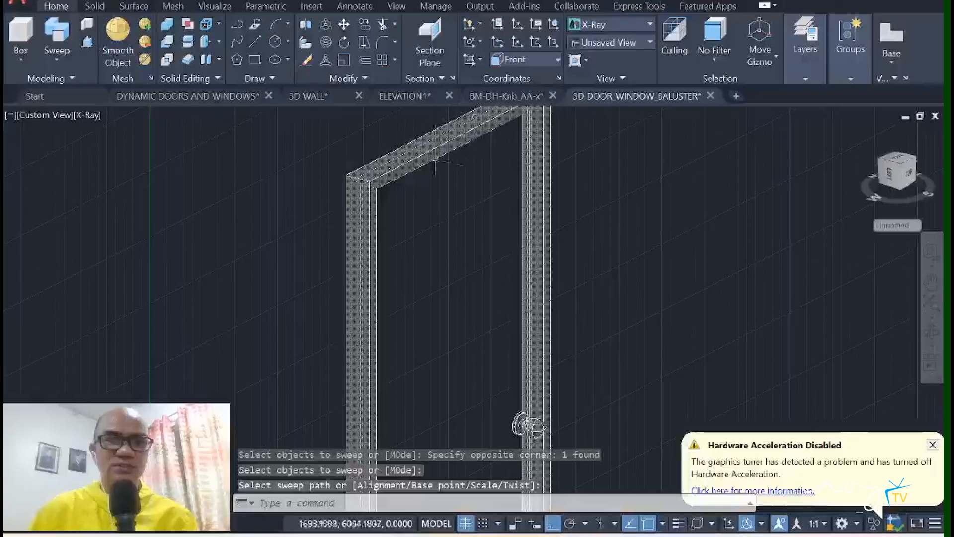
scroll(442, 174, "down", 4)
key("Escape")
key("Escape")
Move the swept frame solid to the DOOR JAMB layer and clear the selection.
scroll(497, 278, "up", 3)
left_click(516, 305)
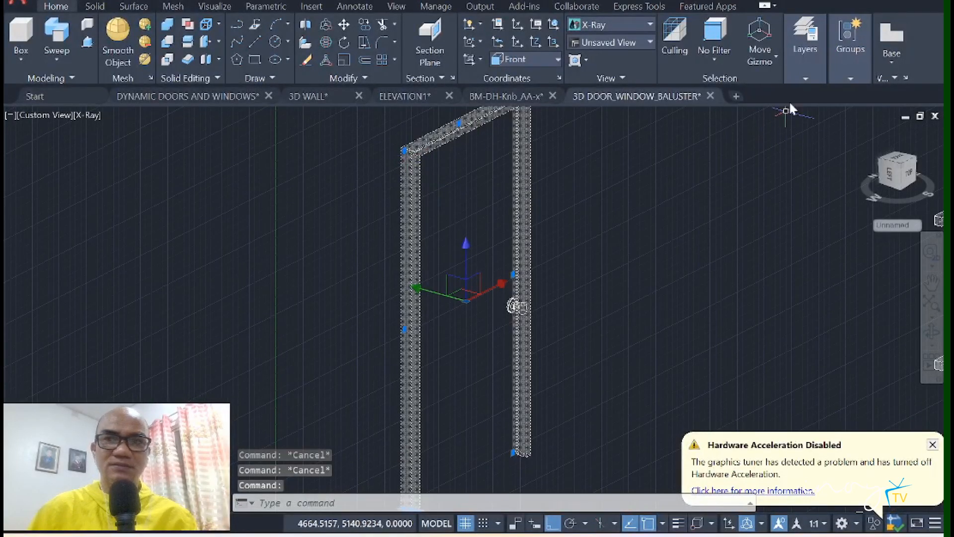
left_click(804, 43)
left_click(846, 95)
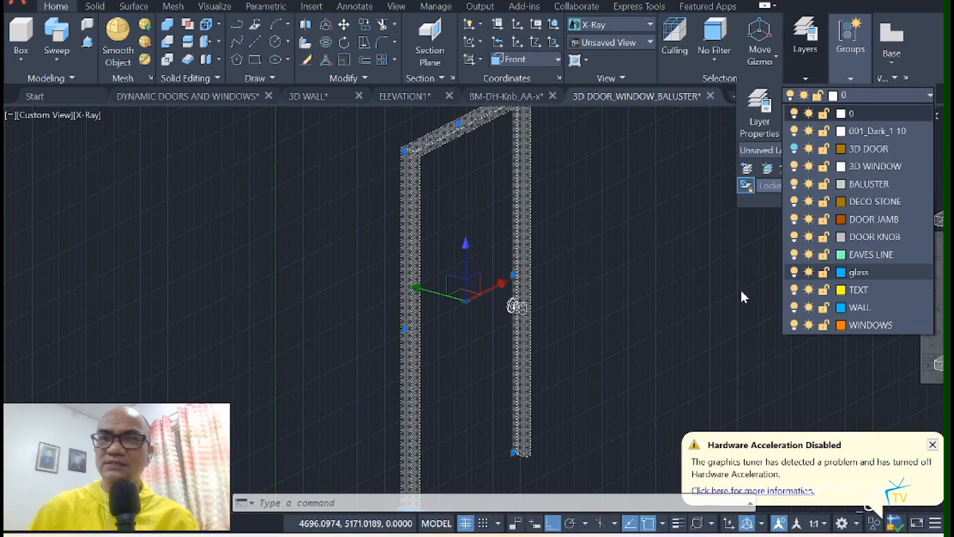
left_click(854, 219)
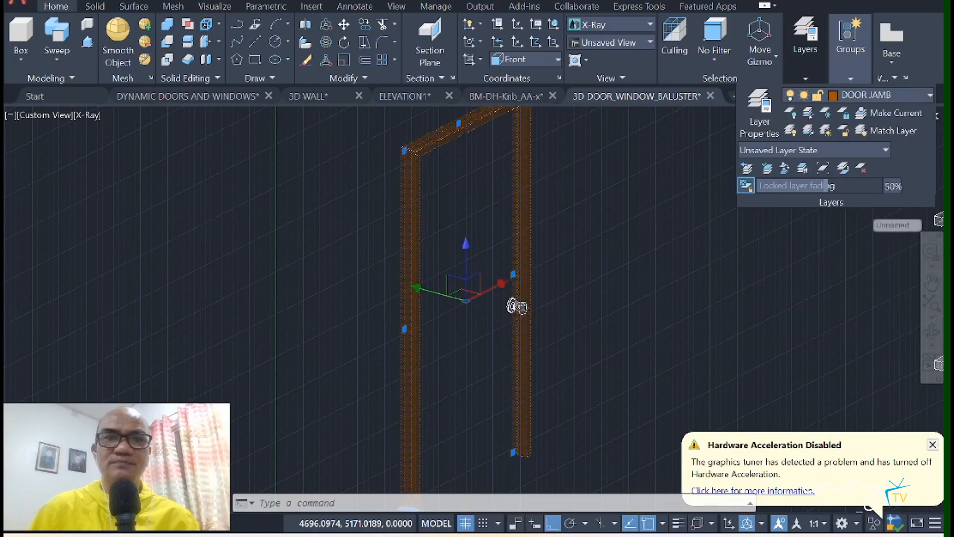
key("Escape")
key("Escape")
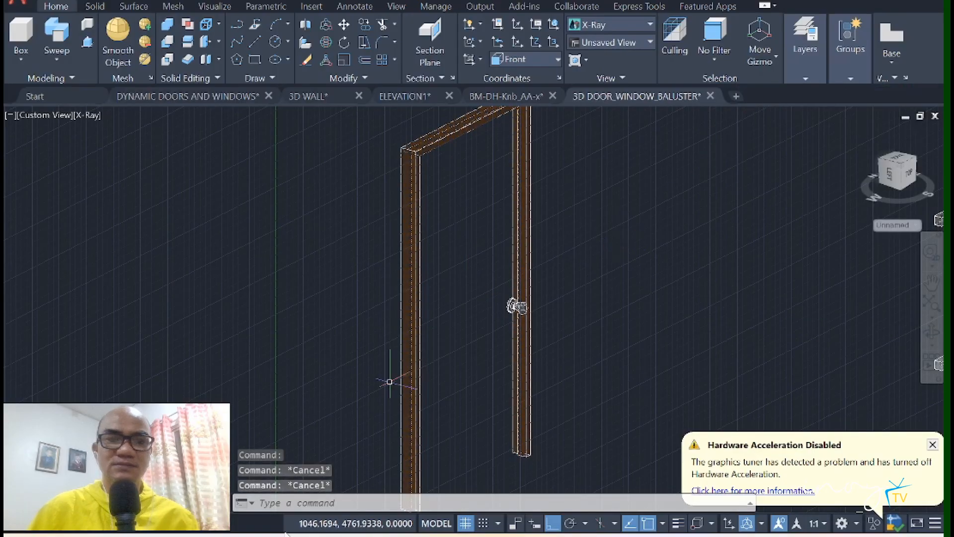
Turn off the grid display and turn the 3D DOOR layer back on.
left_click(466, 523)
mouse_move(799, 52)
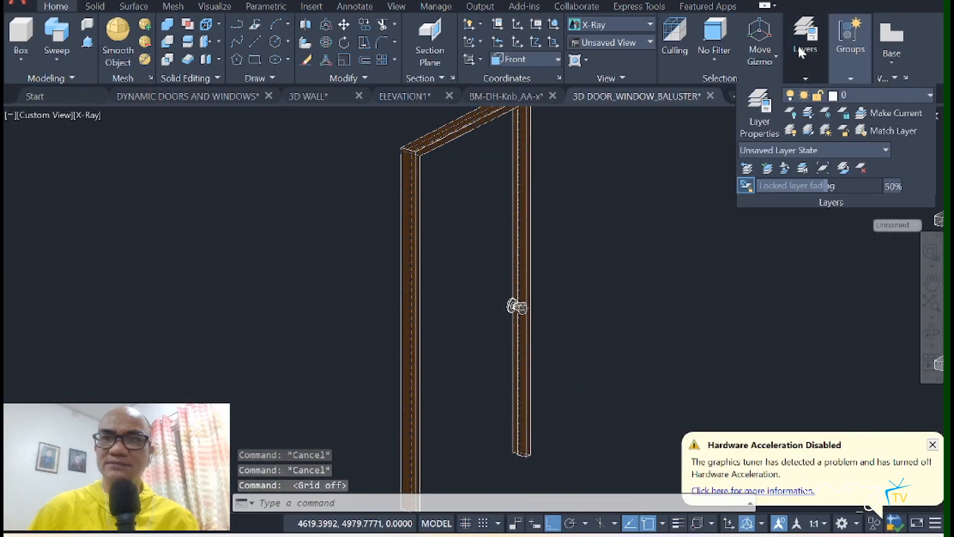
left_click(856, 91)
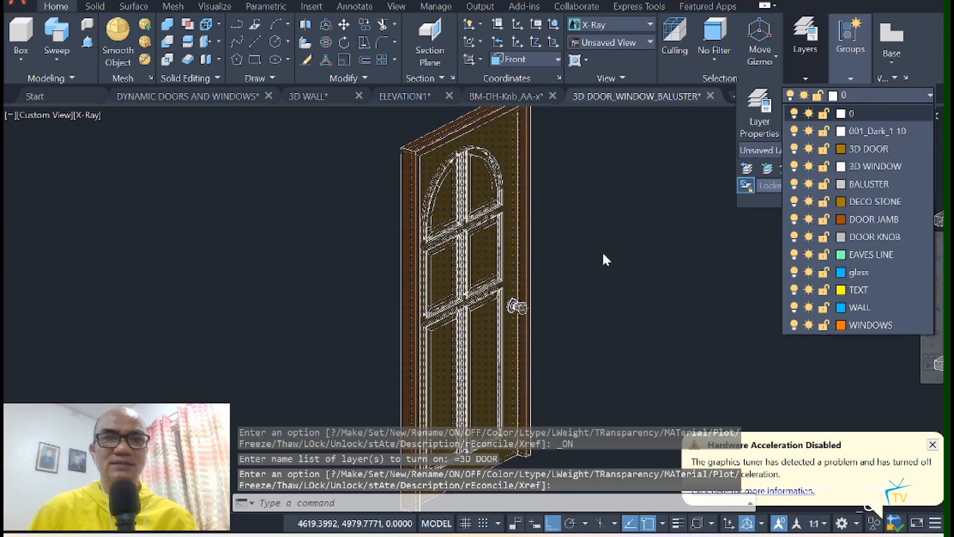
Examine from below how the bottom end of the jamb leg meets the door's lower edge.
scroll(590, 263, "up", 5)
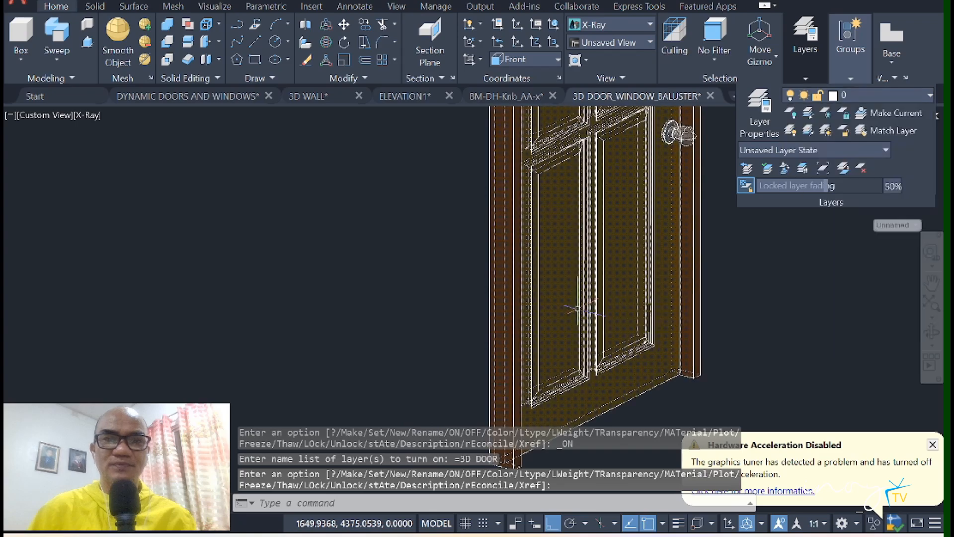
middle_click_drag(456, 314, 497, 183)
scroll(540, 281, "up", 5)
scroll(541, 282, "down", 8)
mouse_move(820, 60)
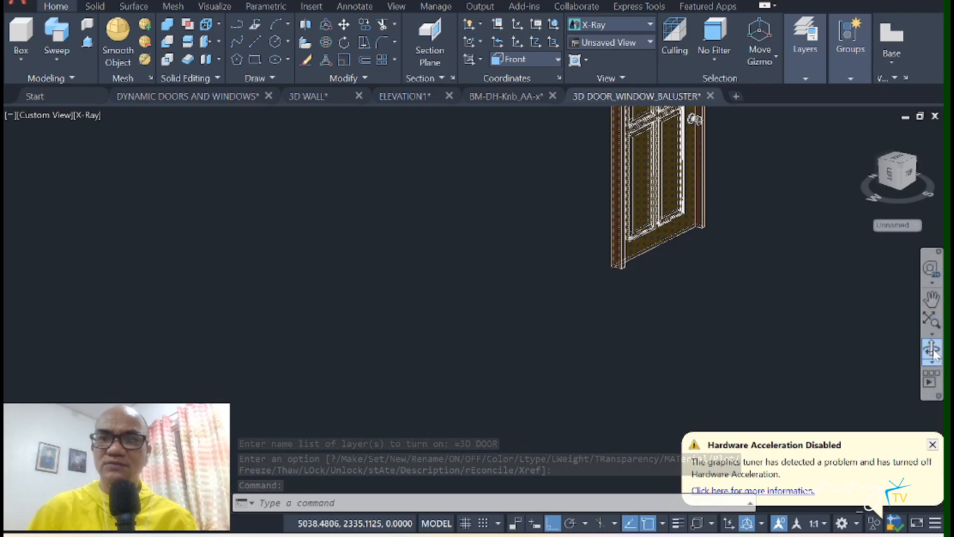
left_click(931, 348)
left_click_drag(584, 267, 545, 241)
left_click_drag(682, 251, 688, 186)
left_click_drag(566, 194, 486, 209)
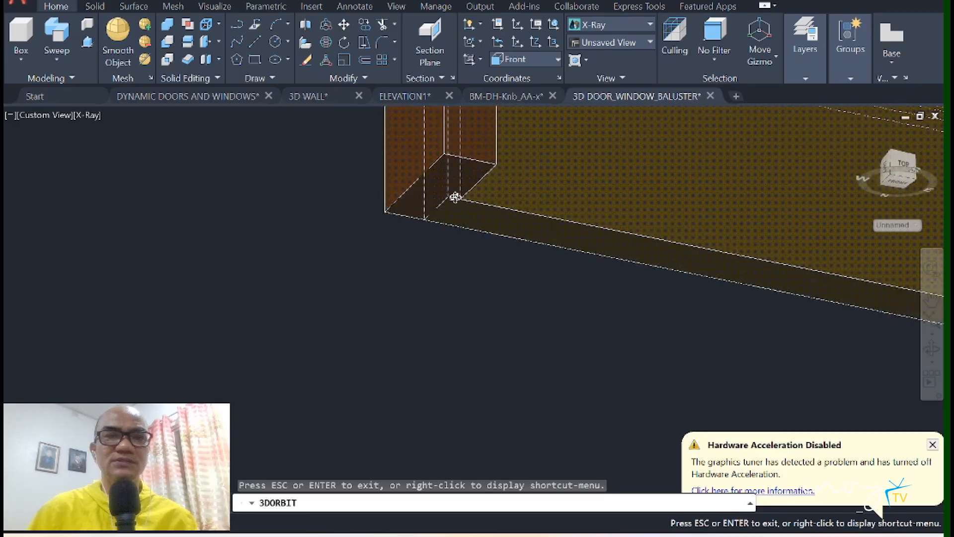
scroll(407, 174, "up", 1)
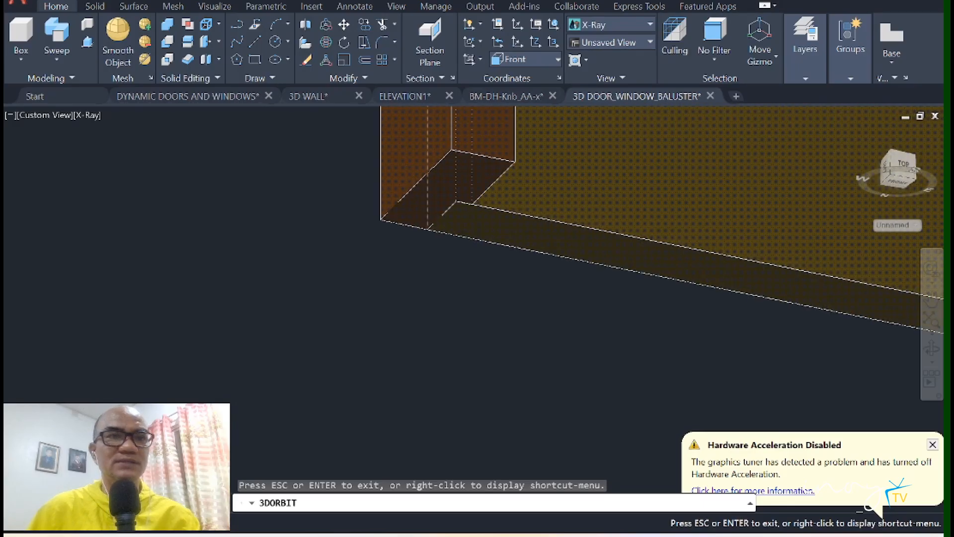
key("Escape")
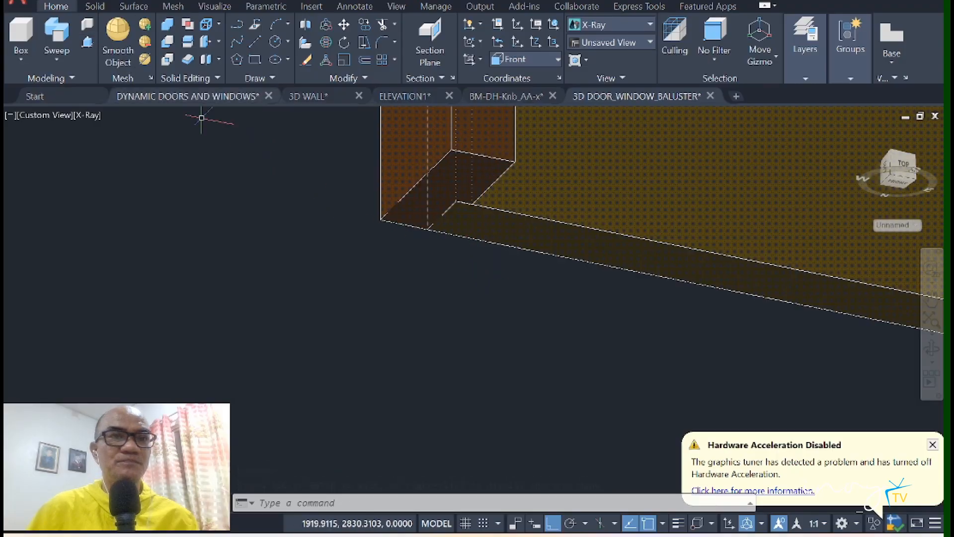
Draw a 5-unit line straight down from the midpoint of the jamb leg's bottom edge.
type("l")
key("Return")
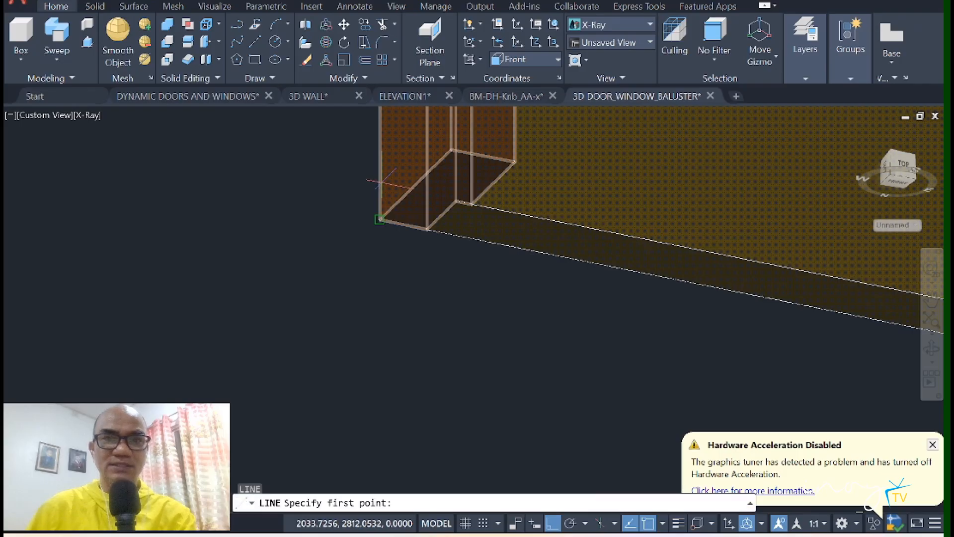
left_click(483, 155)
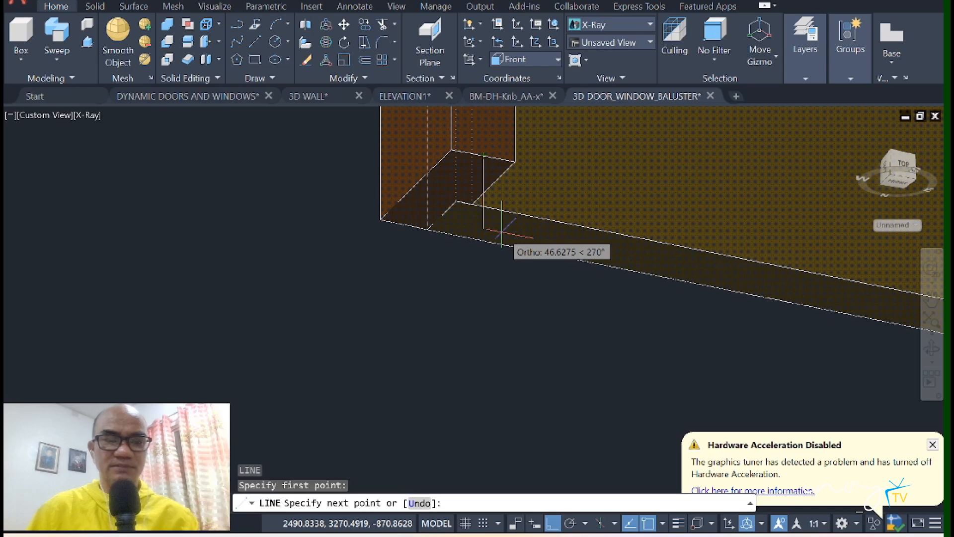
key("Return")
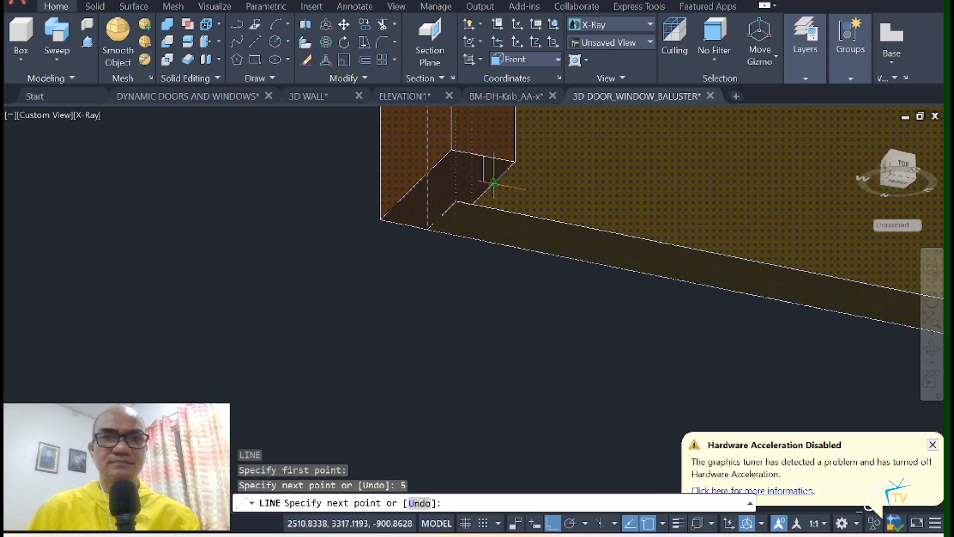
key("Escape")
Presspull the jamb leg's bottom face down to the lower end of the 5-unit line.
scroll(480, 133, "up", 5)
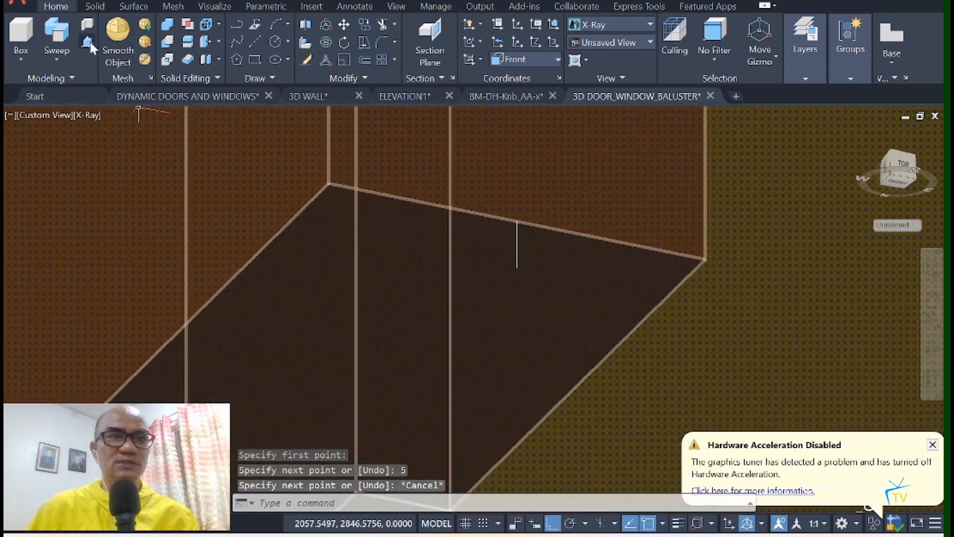
key("ctrl+shift+e")
left_click(326, 307)
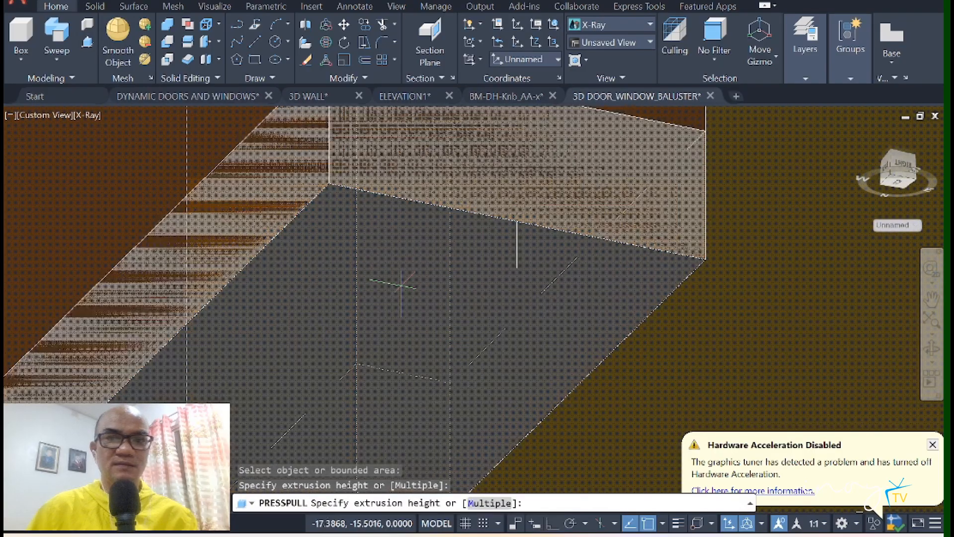
left_click(516, 263)
Presspull the opposite jamb leg's bottom face down until it is level with the leg already extended.
scroll(582, 313, "down", 4)
middle_click_drag(586, 316, 363, 300)
middle_click_drag(480, 308, 184, 245)
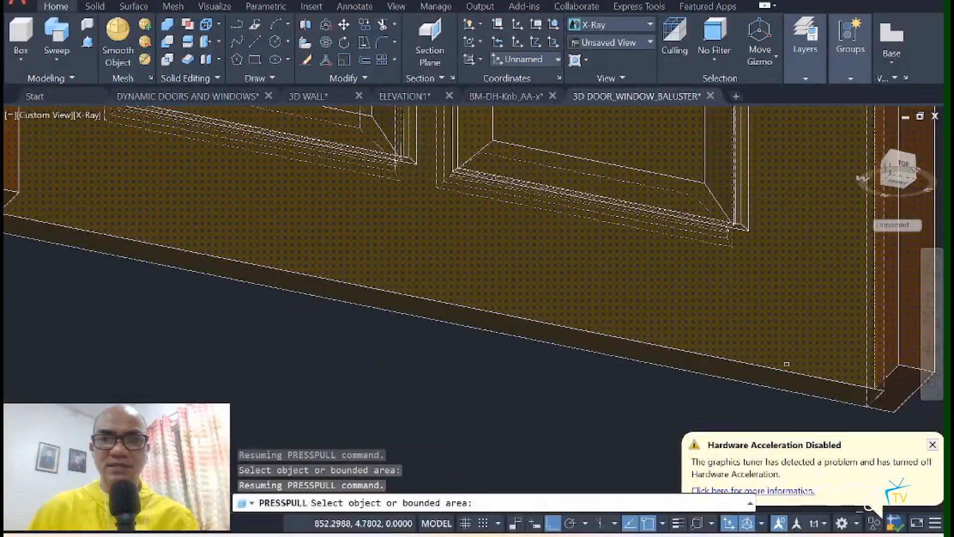
left_click(893, 389)
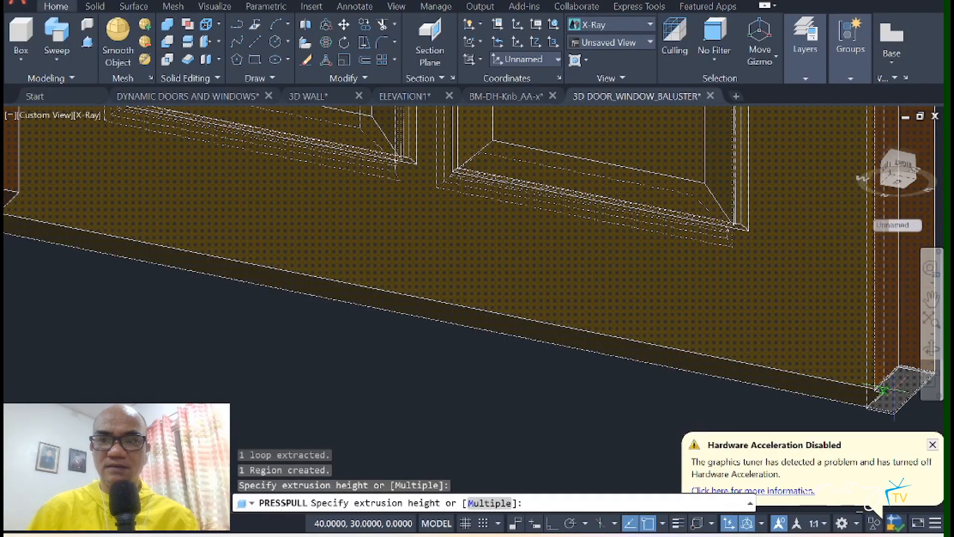
middle_click_drag(649, 389, 368, 335)
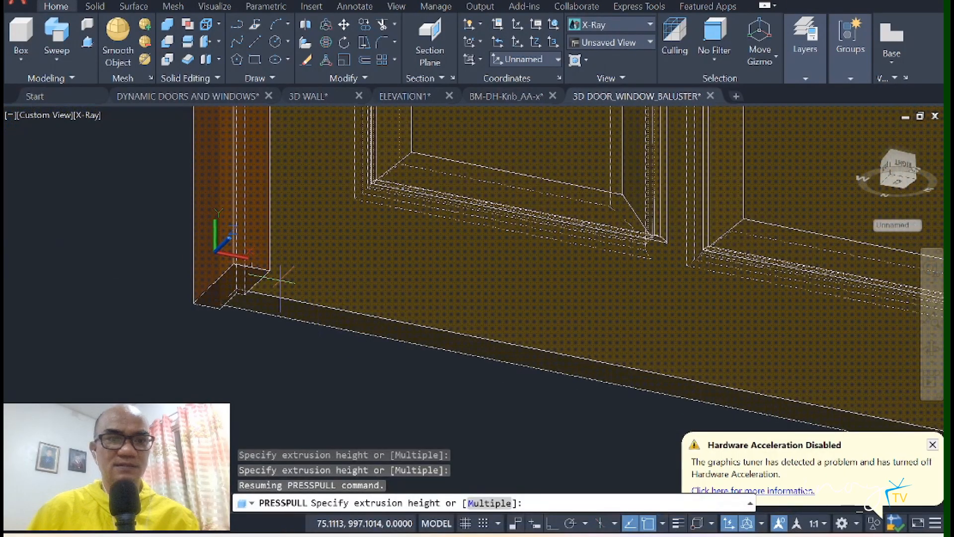
left_click(269, 270)
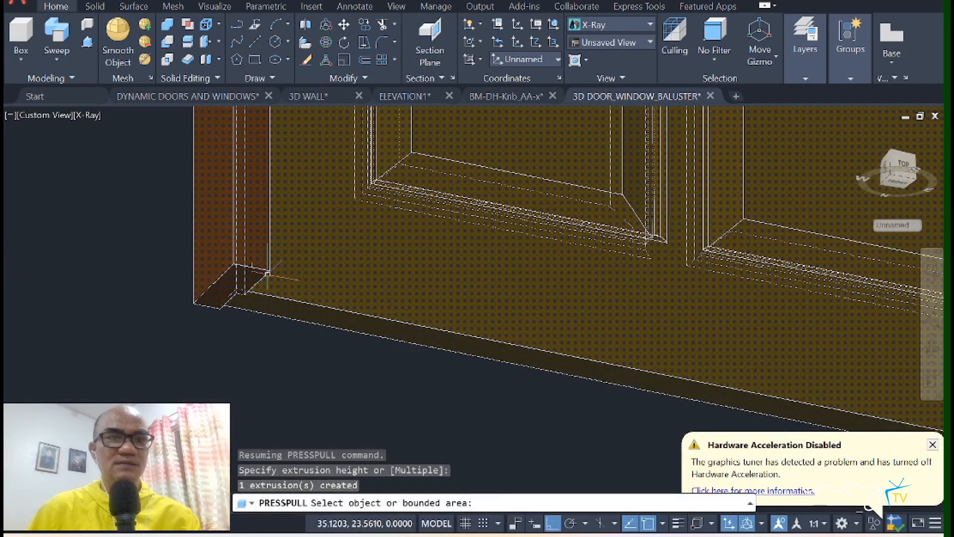
key("Escape")
scroll(245, 260, "up", 6)
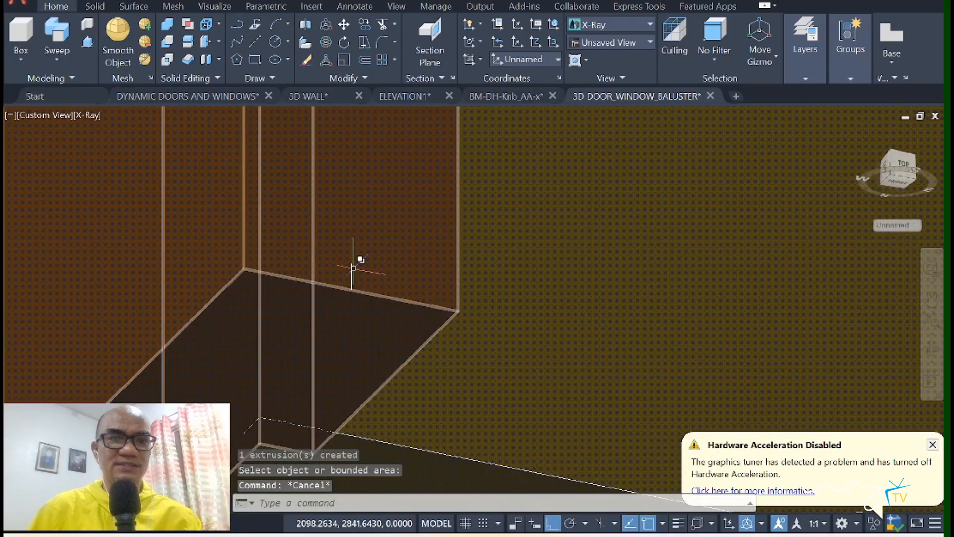
left_click(352, 267)
key("Escape")
left_click(351, 267)
key("Escape")
key("Escape")
key("Escape")
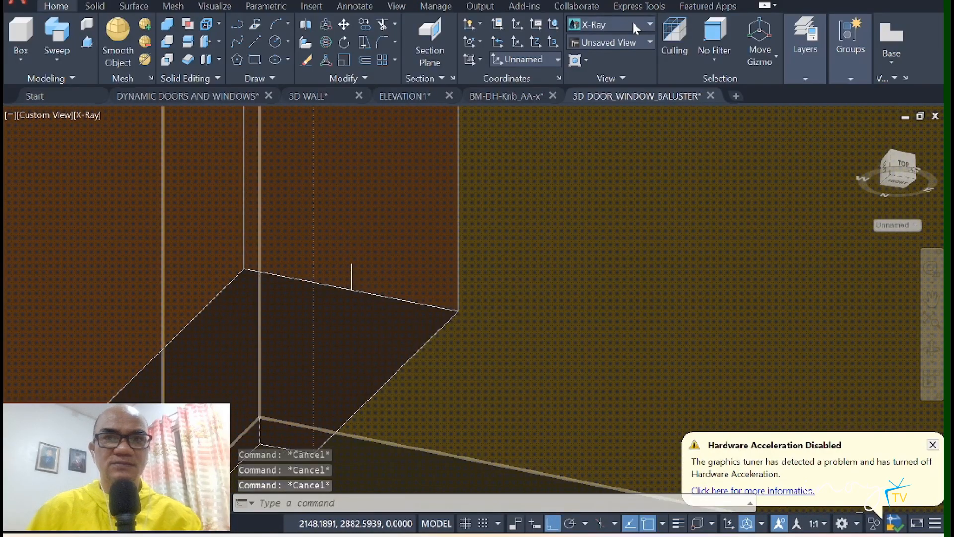
Set the visual style to Wireframe and erase the short vertical guide line at the bottom of the jamb leg.
left_click(632, 20)
left_click(603, 164)
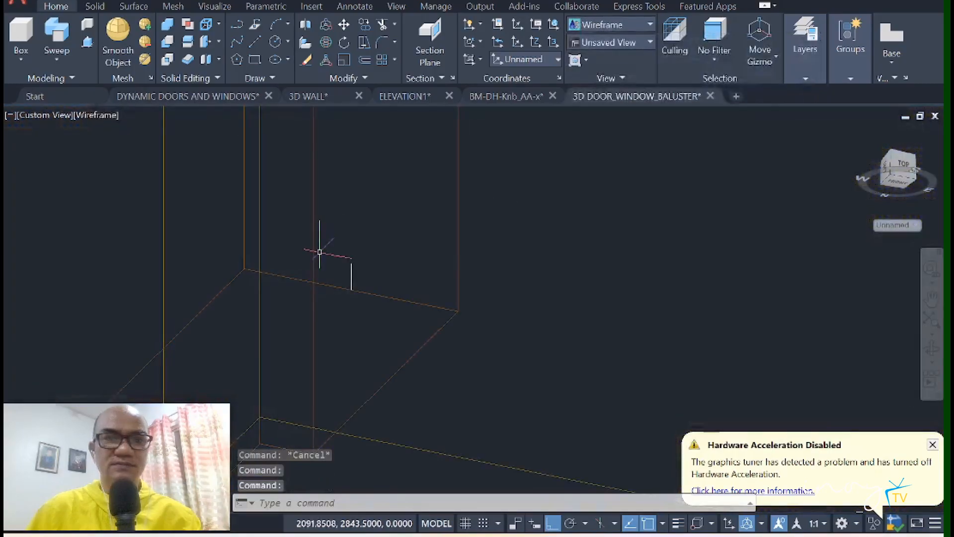
left_click(351, 275)
key("Delete")
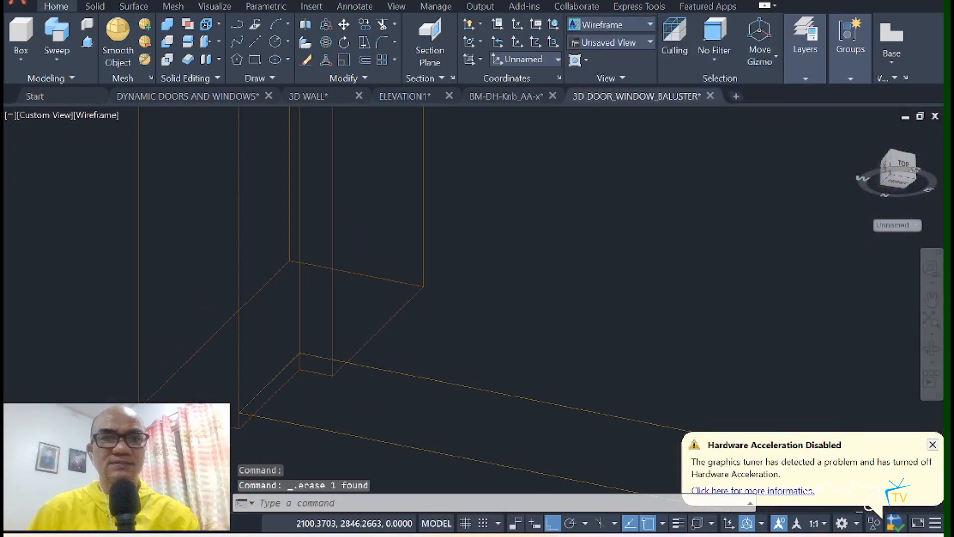
scroll(365, 246, "down", 5)
key("Escape")
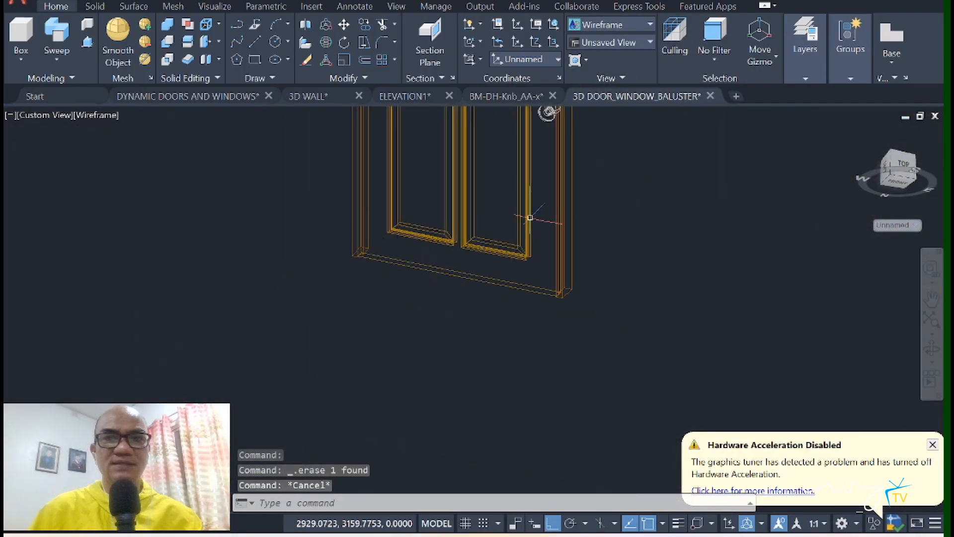
Examine the completed door, its jamb and the door knob from other angles in 3D.
left_click(932, 349)
left_click_drag(475, 213, 513, 306)
middle_click_drag(514, 251, 472, 412)
left_click_drag(449, 322, 483, 229)
scroll(479, 228, "up", 5)
left_click_drag(360, 211, 60, 74)
left_click(17, 59)
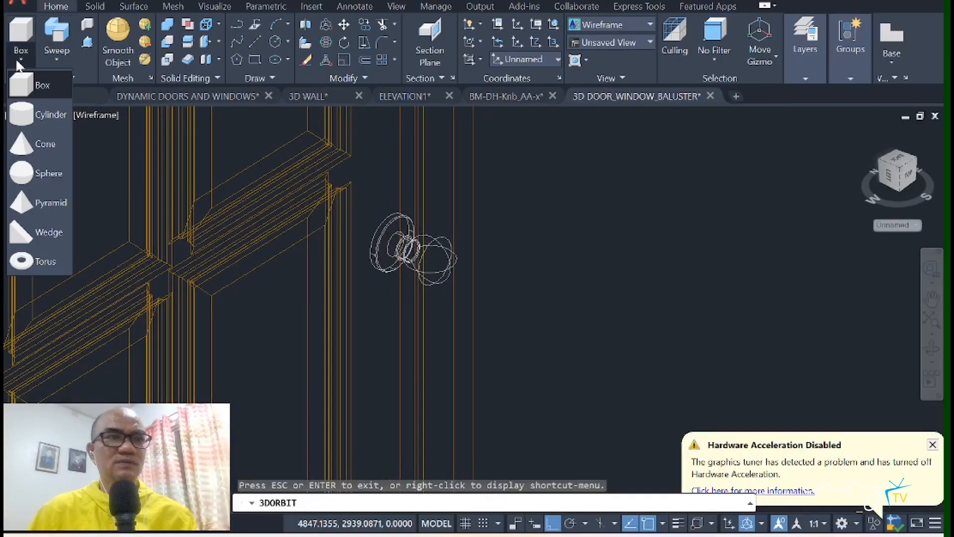
left_click(64, 59)
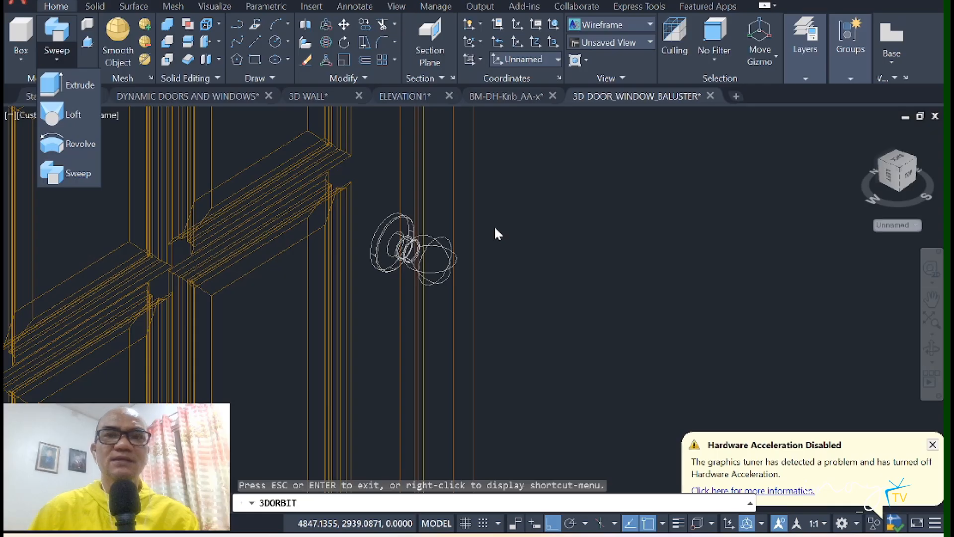
scroll(494, 226, "down", 8)
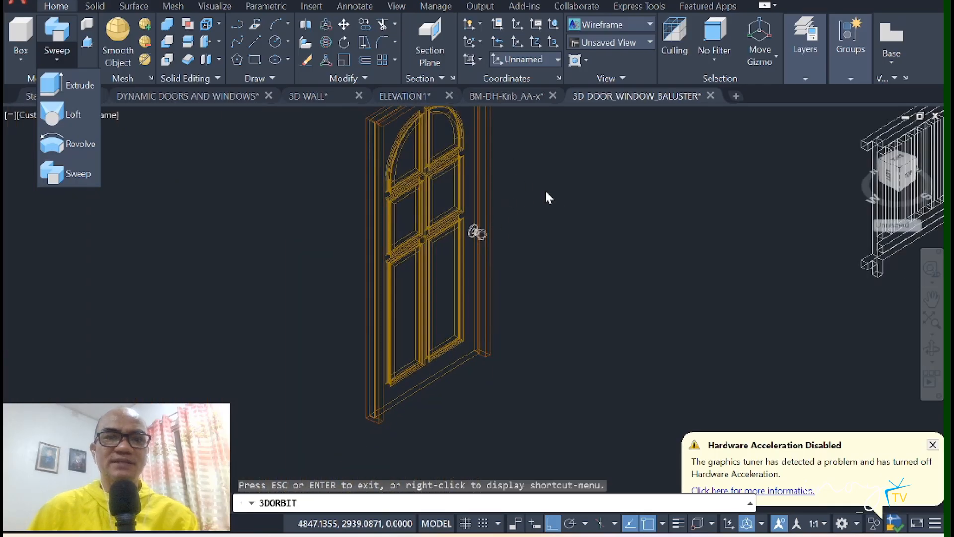
key("Escape")
key("Escape")
key("Escape")
key("Escape")
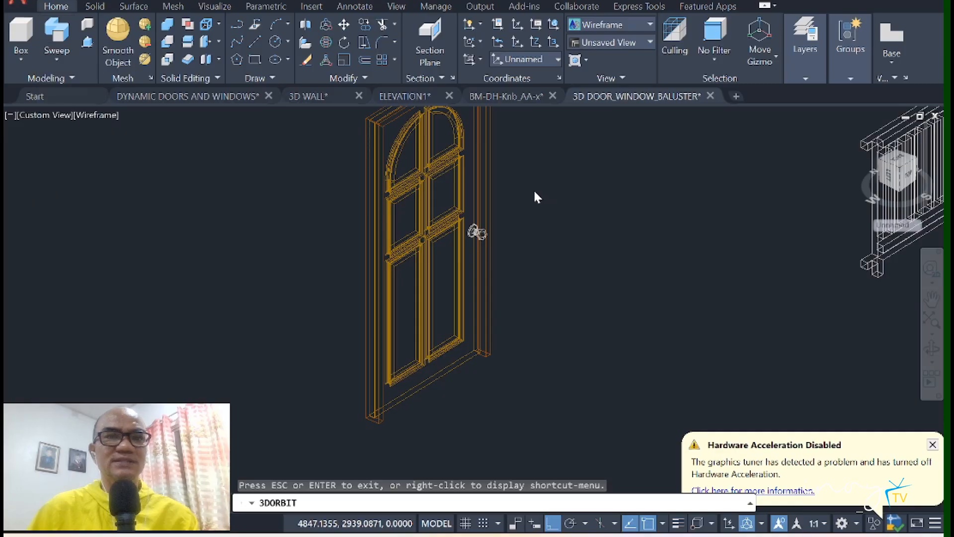
middle_click_drag(527, 187, 529, 238, "shift")
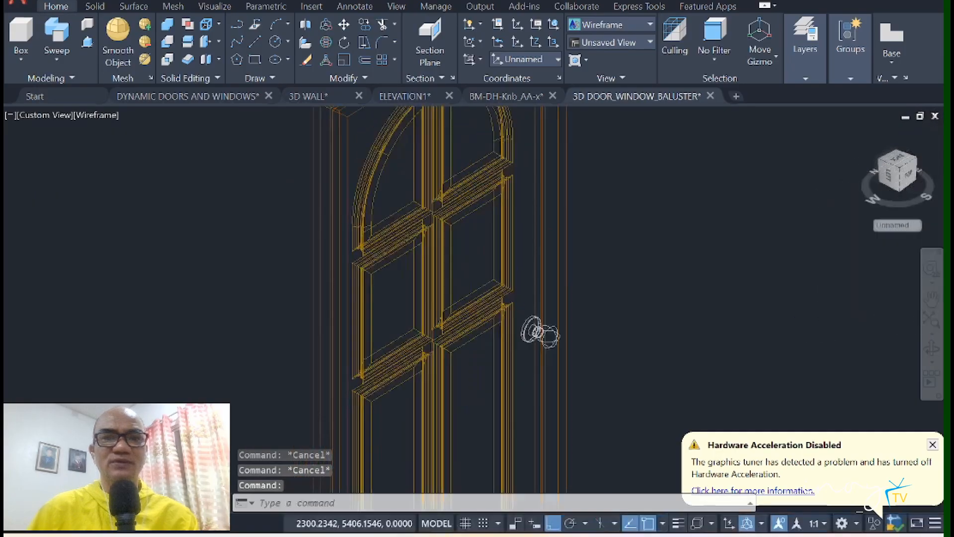
scroll(522, 228, "up", 3)
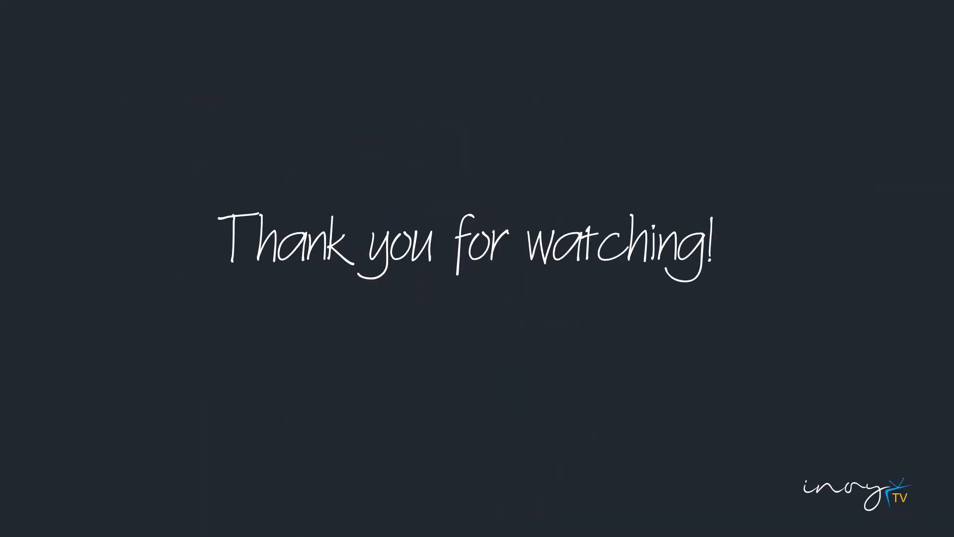